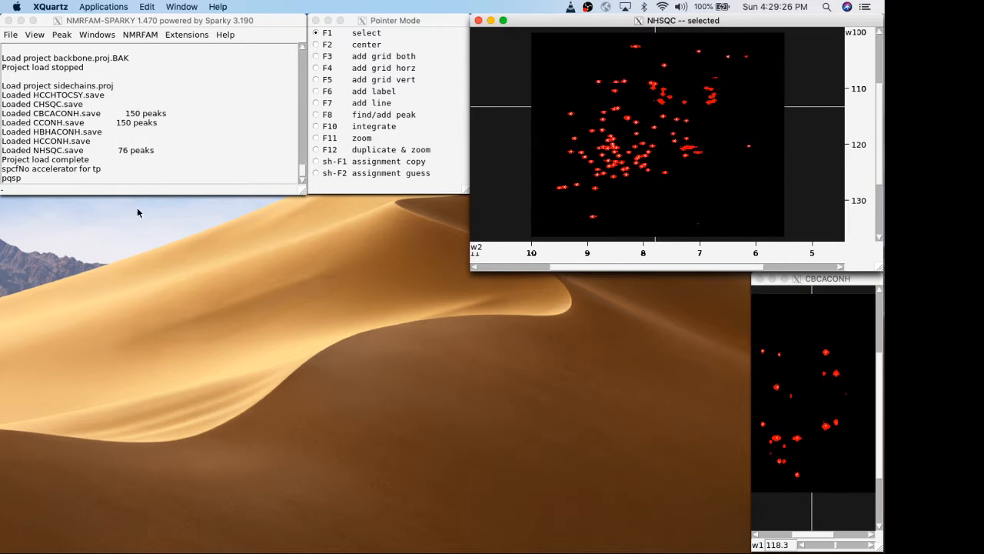
Open the Strip Plot window and arrange it below the main window, enlarged to show all three tolerance fields.
{"action": "left_click", "coordinate": [111, 176]}
{"action": "type", "text": "sp"}
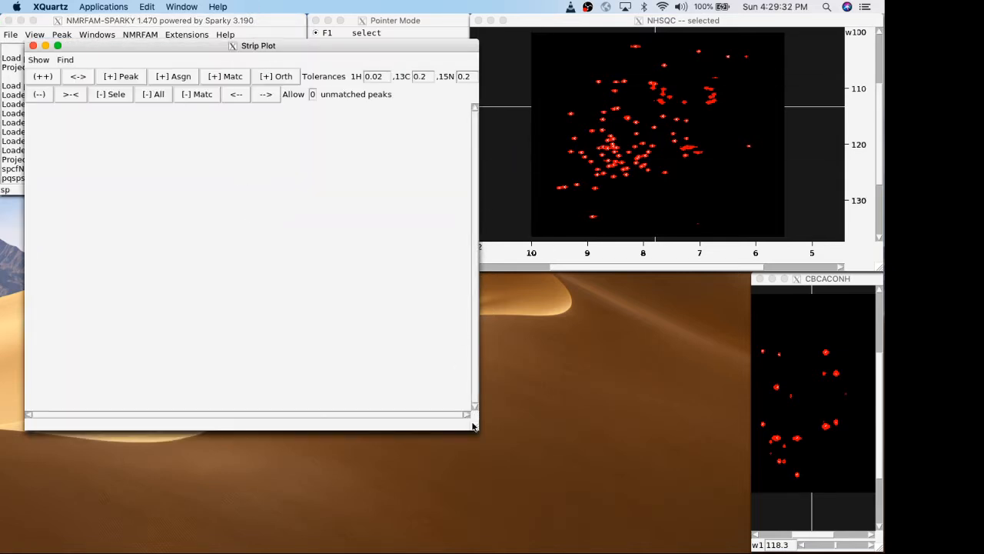
{"action": "left_click_drag", "start_coordinate": [476, 432], "coordinate": [436, 336]}
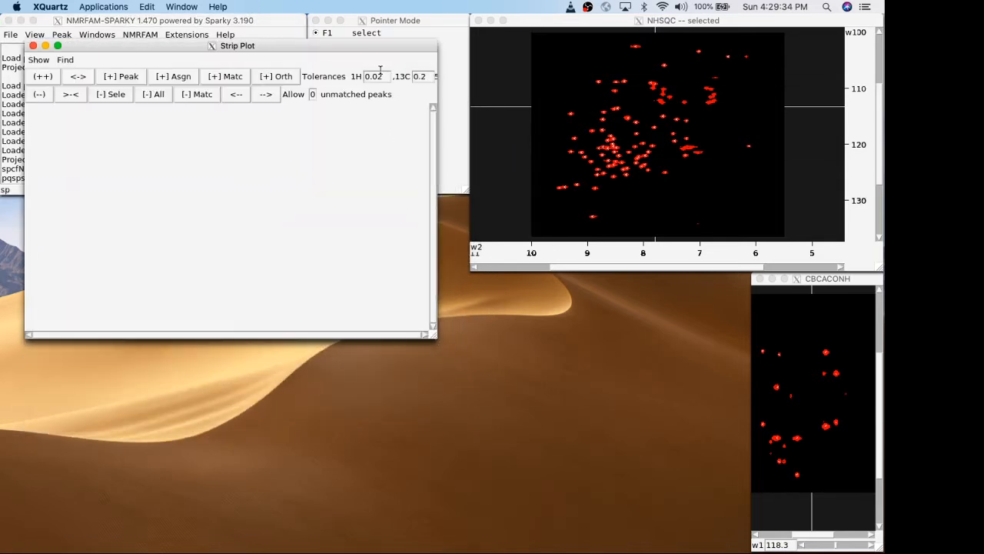
{"action": "left_click", "coordinate": [357, 38]}
{"action": "left_click_drag", "start_coordinate": [280, 45], "coordinate": [256, 201]}
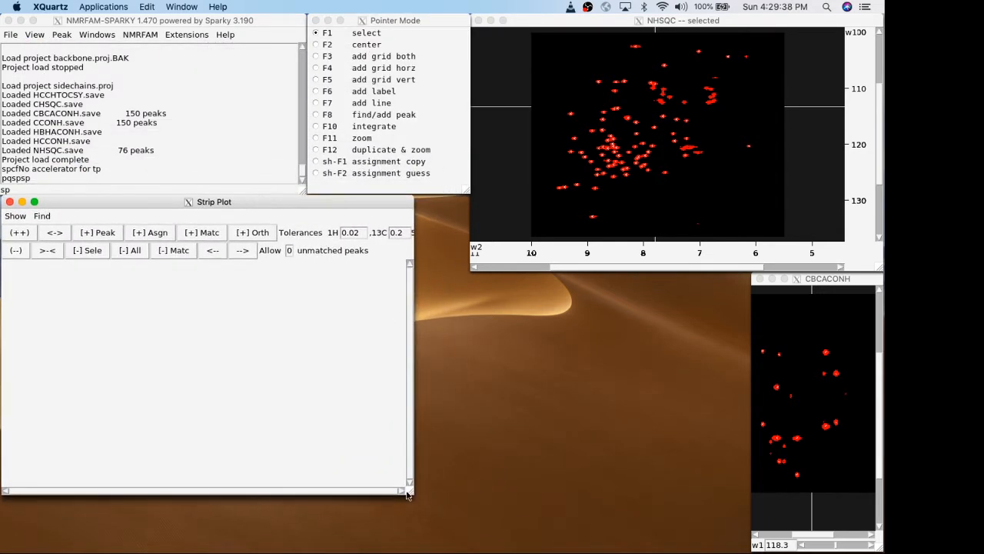
{"action": "left_click_drag", "start_coordinate": [409, 491], "coordinate": [461, 543]}
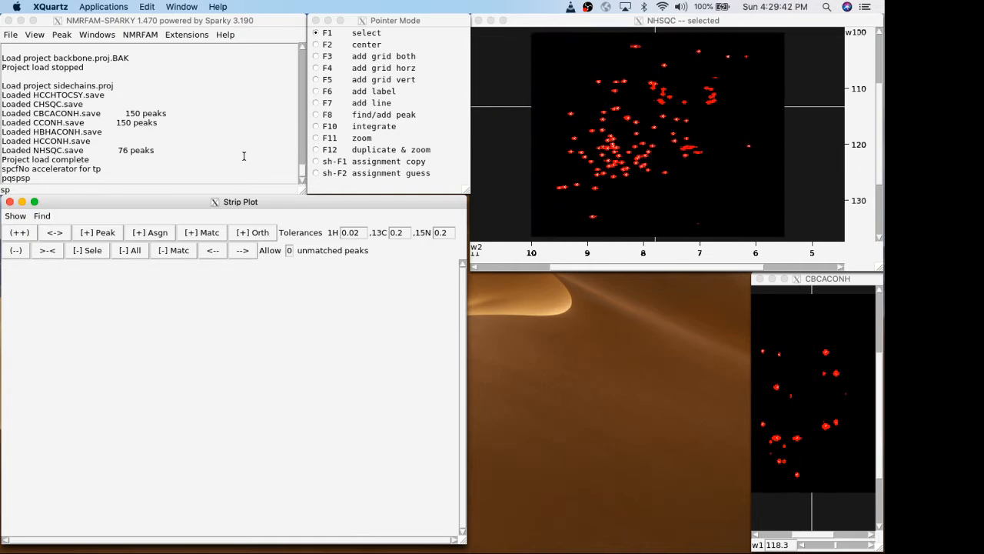
Set the strip plot to show CBCACONH strips with HCN axes and the spectrum name under each strip.
{"action": "left_click", "coordinate": [15, 216]}
{"action": "left_click", "coordinate": [29, 241]}
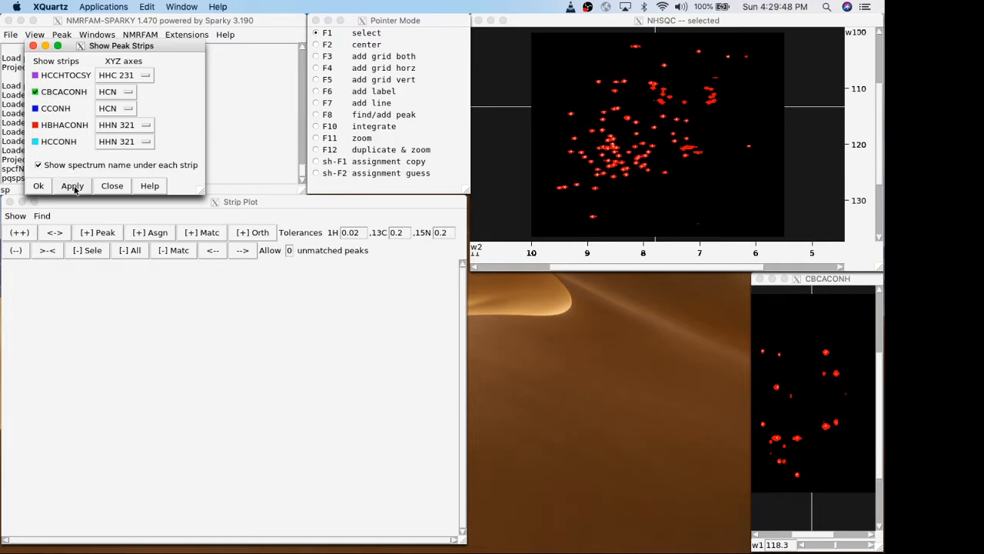
{"action": "left_click", "coordinate": [38, 186]}
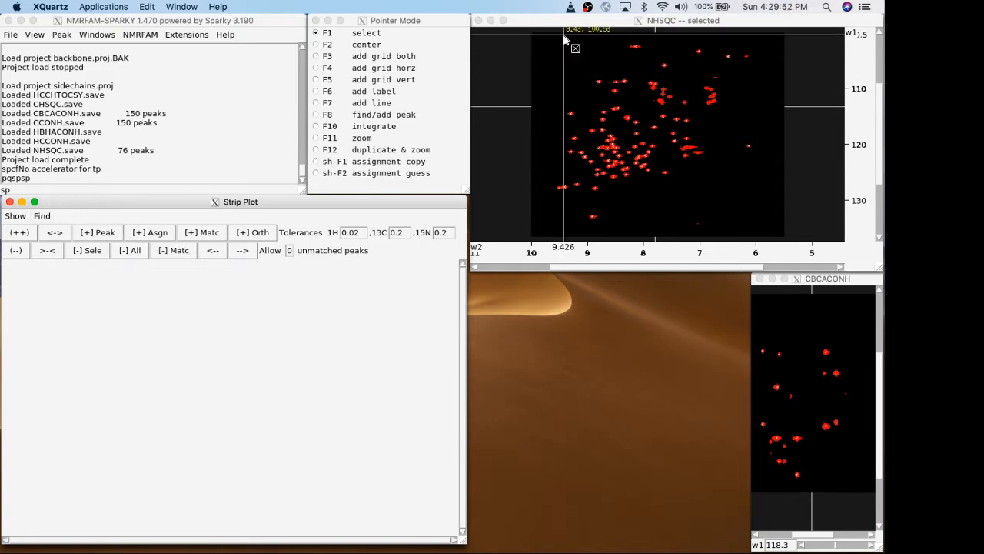
Select all the picked peaks in the NHSQC spectrum and add a strip for each one to the strip plot.
{"action": "left_click", "coordinate": [543, 46]}
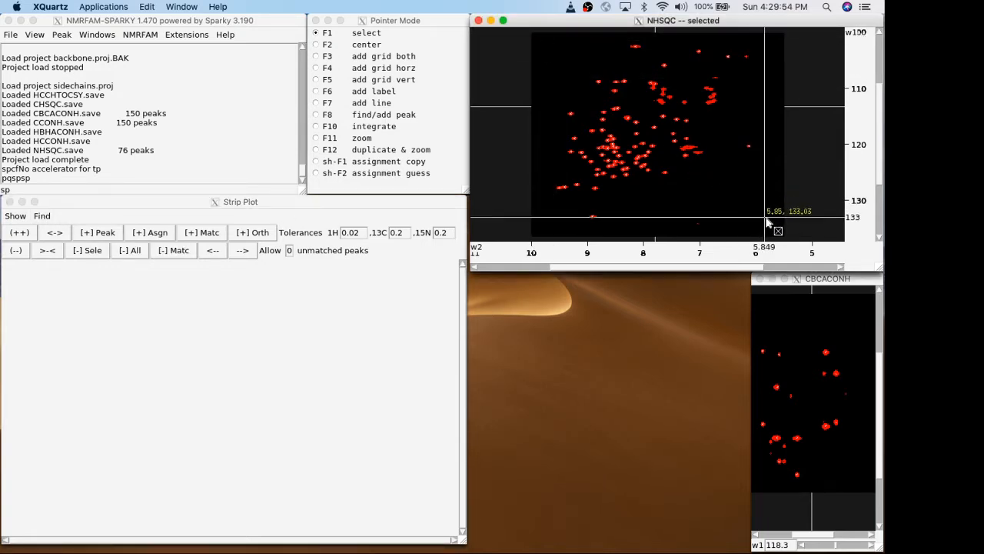
{"action": "left_click_drag", "start_coordinate": [776, 221], "coordinate": [546, 42]}
{"action": "left_click", "coordinate": [108, 233]}
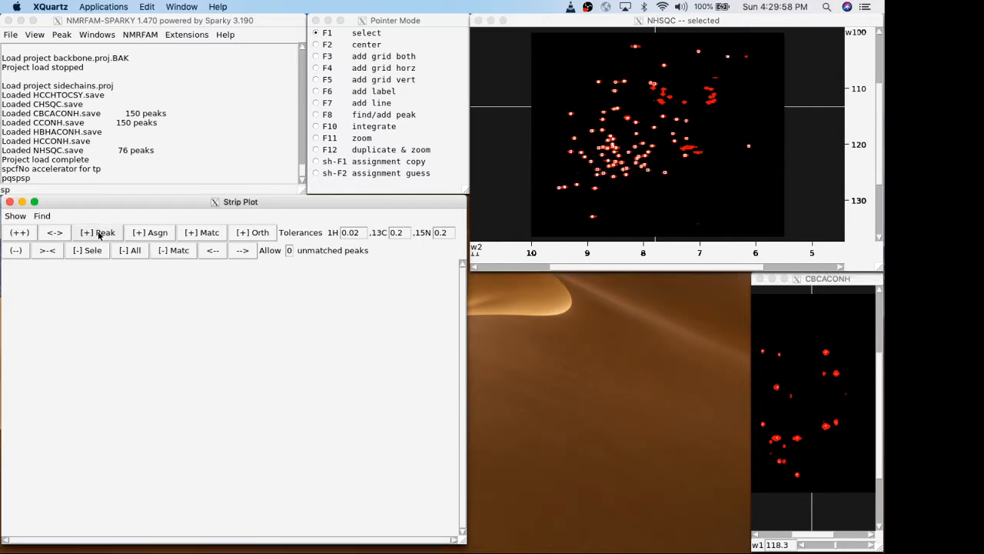
{"action": "left_click", "coordinate": [110, 234]}
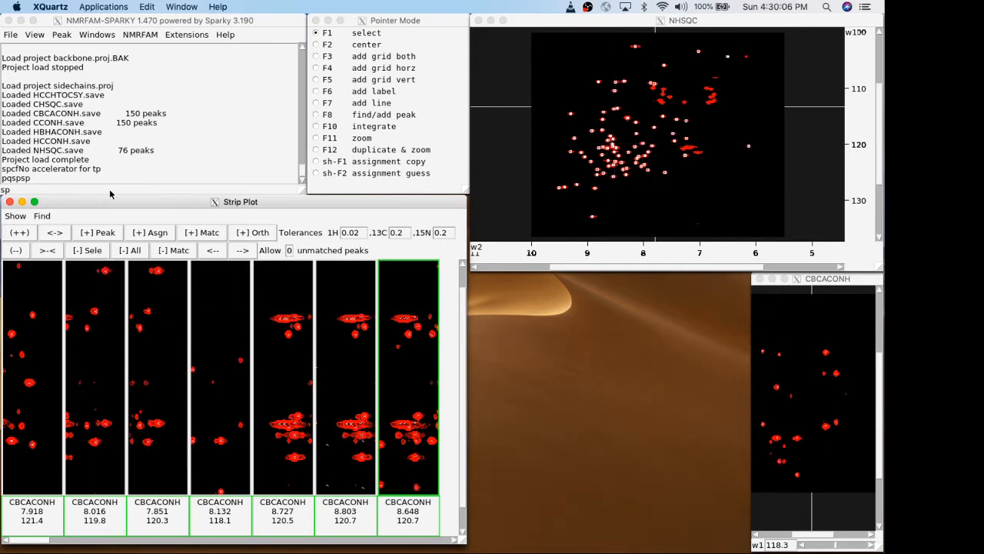
{"action": "left_click", "coordinate": [81, 173]}
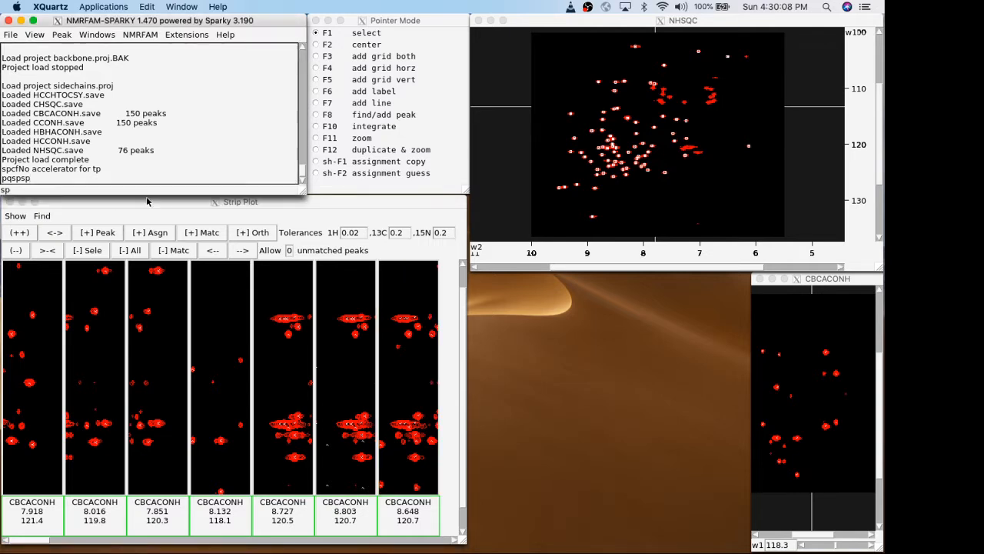
{"action": "key", "text": "p"}
{"action": "key", "text": "q"}
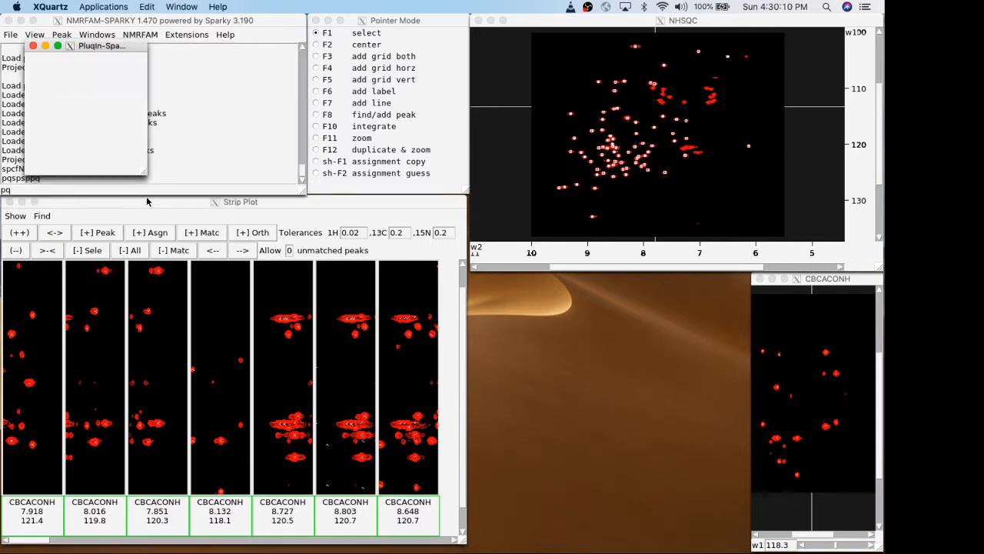
{"action": "left_click_drag", "start_coordinate": [375, 92], "coordinate": [581, 283]}
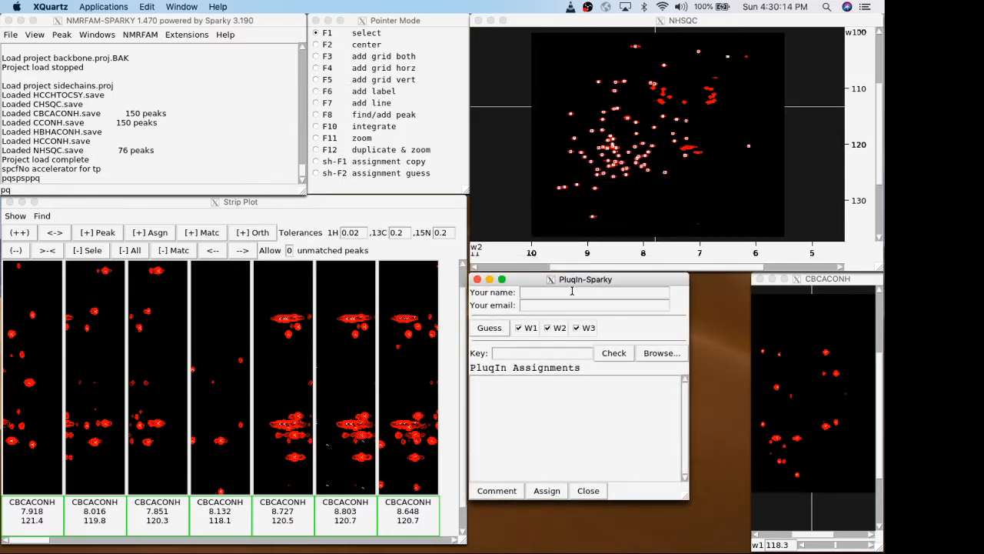
{"action": "left_click", "coordinate": [572, 291]}
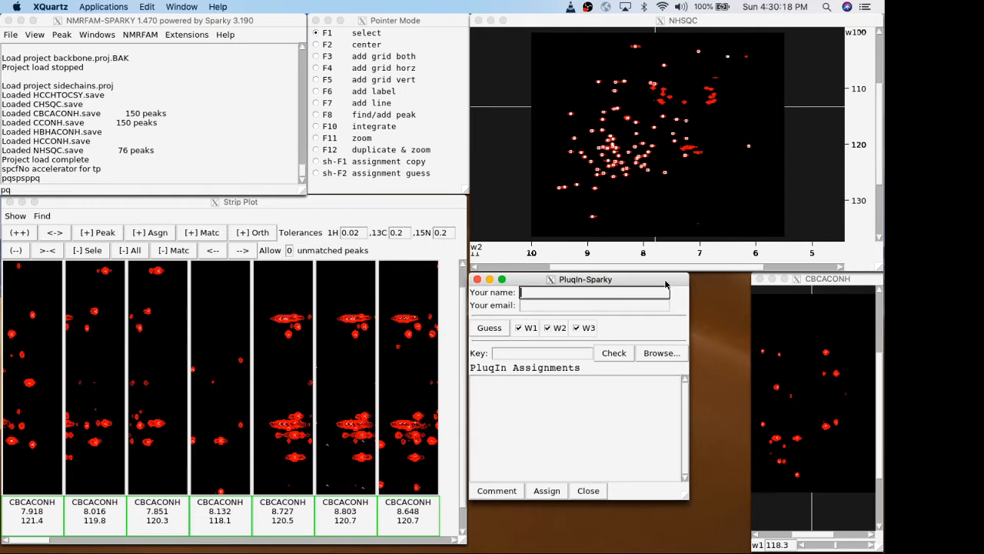
{"action": "left_click", "coordinate": [606, 305]}
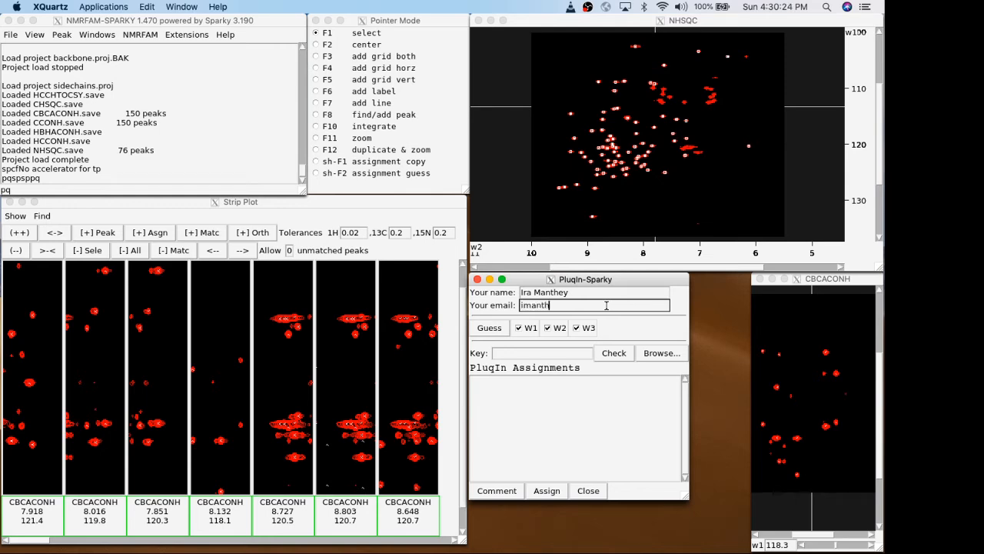
{"action": "mouse_move", "coordinate": [570, 280]}
{"action": "left_mouse_down"}
{"action": "mouse_move", "coordinate": [582, 285]}
{"action": "mouse_move", "coordinate": [572, 280]}
{"action": "left_mouse_up"}
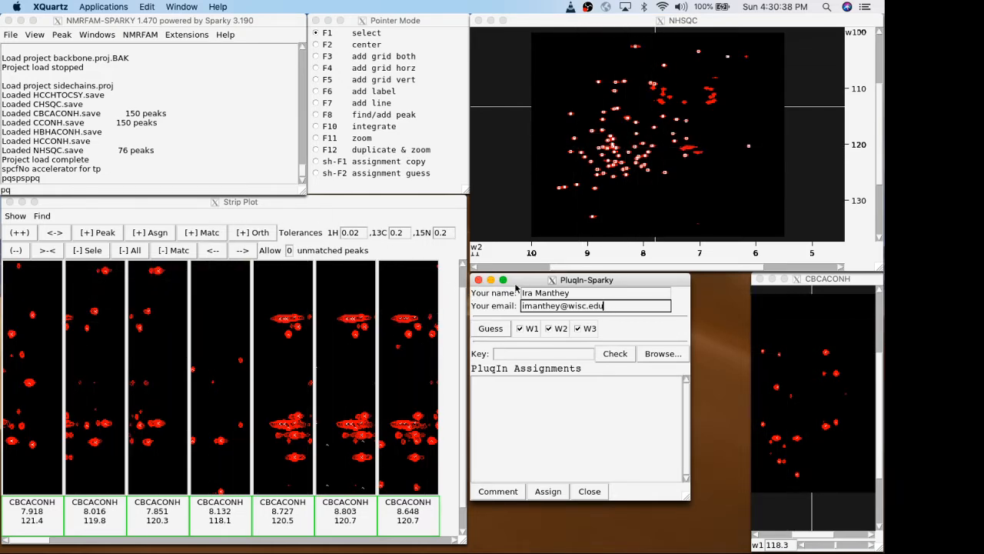
{"action": "left_click_drag", "start_coordinate": [542, 288], "coordinate": [539, 288]}
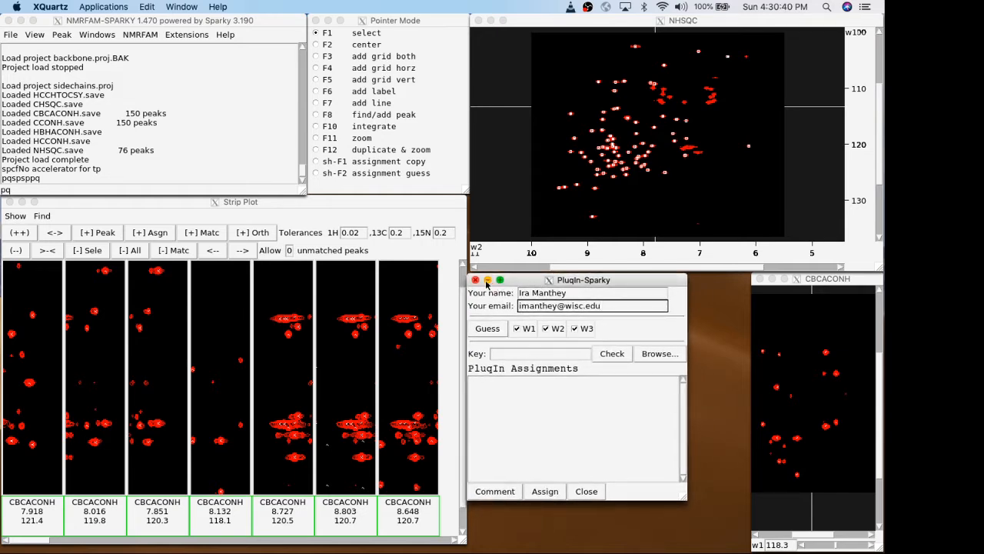
{"action": "left_click", "coordinate": [475, 280]}
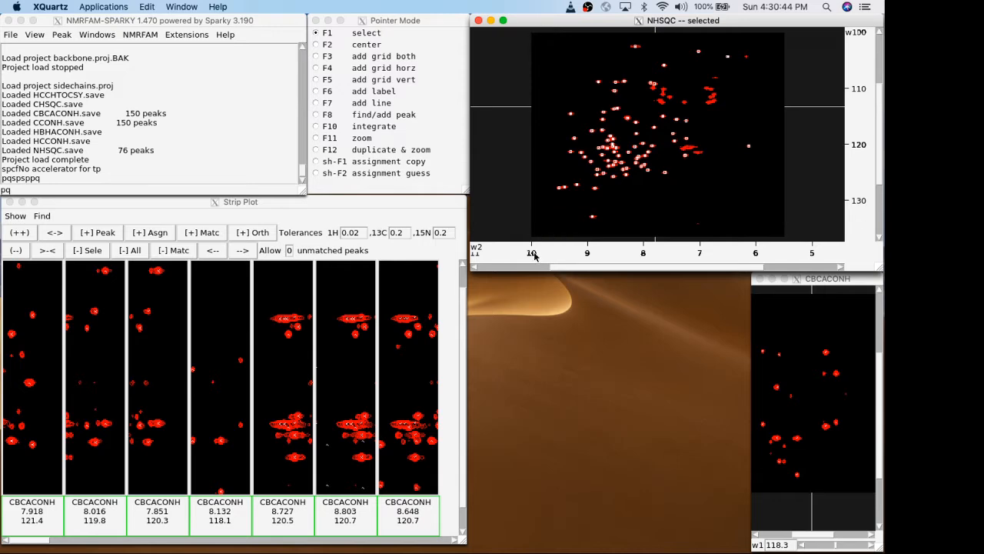
Open PluqIn-Sparky for the NHSQC spectrum to examine its W1 and W2 dimension options, and close it.
{"action": "key", "text": "p"}
{"action": "key", "text": "q"}
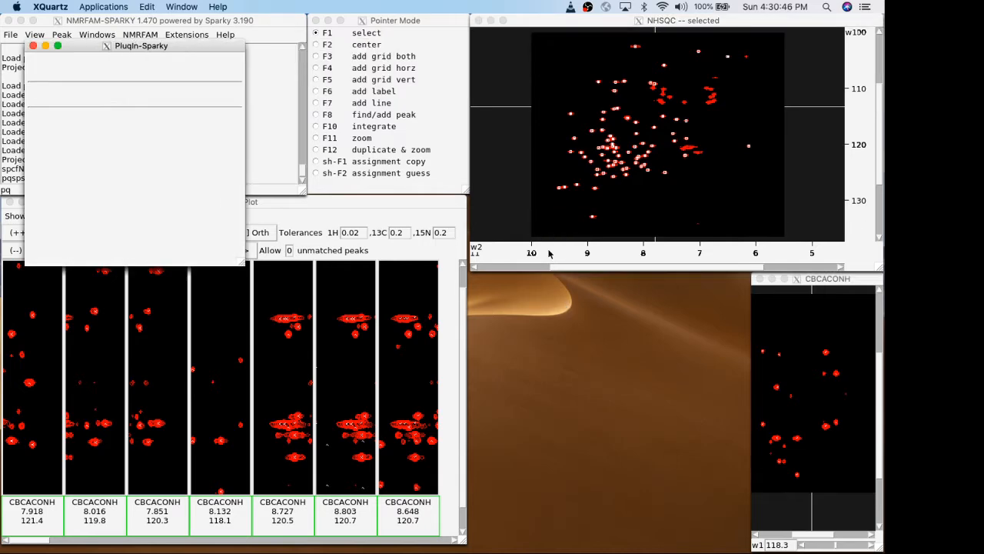
{"action": "left_click_drag", "start_coordinate": [164, 49], "coordinate": [603, 278]}
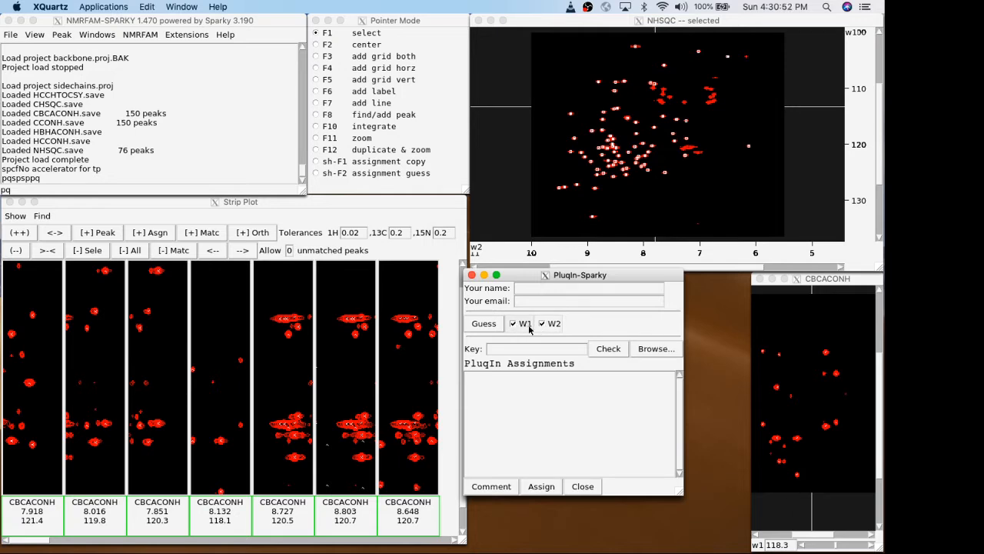
{"action": "mouse_move", "coordinate": [559, 276]}
{"action": "left_mouse_down"}
{"action": "mouse_move", "coordinate": [578, 288]}
{"action": "mouse_move", "coordinate": [567, 282]}
{"action": "left_mouse_up"}
{"action": "left_click", "coordinate": [480, 282]}
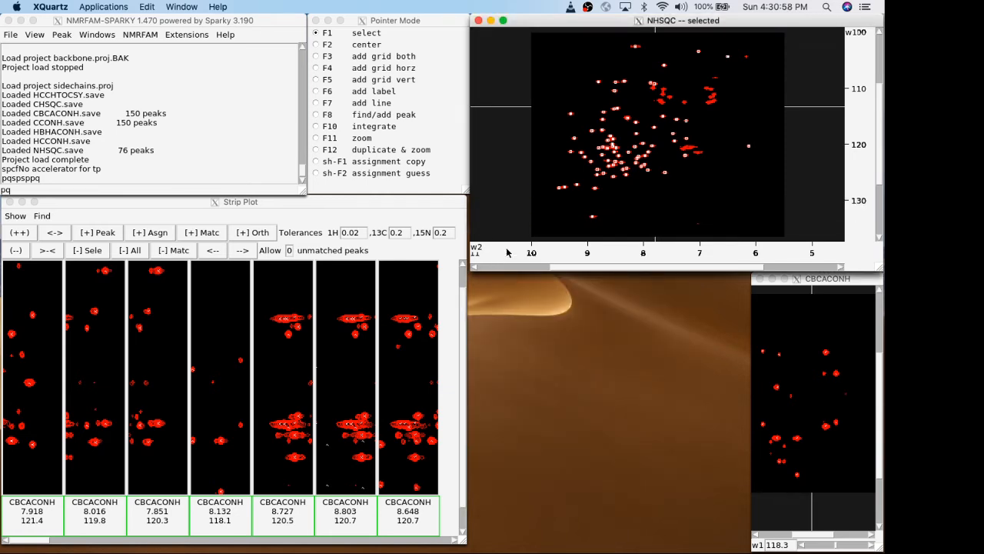
Open PluqIn-Sparky from the CBCACONH strips with the full name and e-mail filled in, and enlarge its window.
{"action": "left_click", "coordinate": [132, 289]}
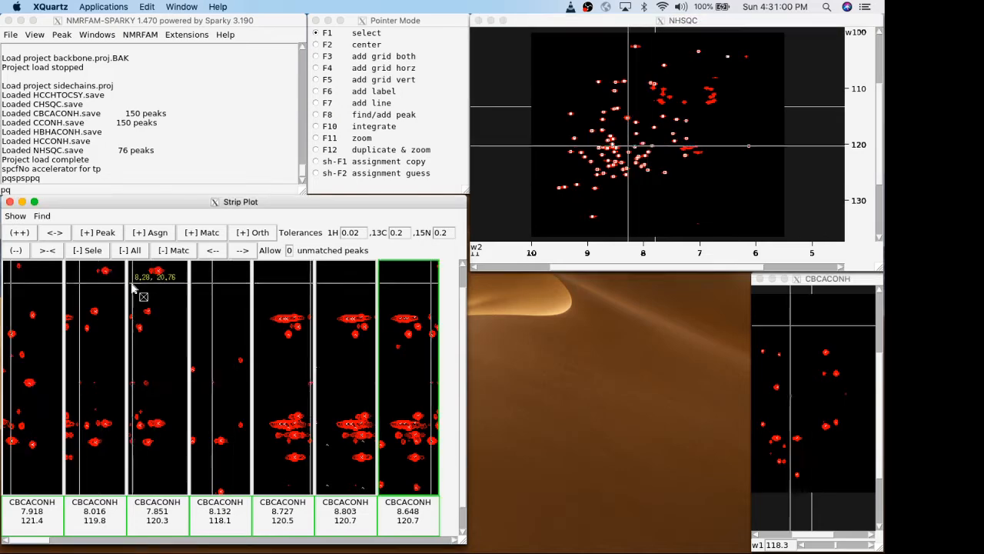
{"action": "left_click", "coordinate": [109, 299]}
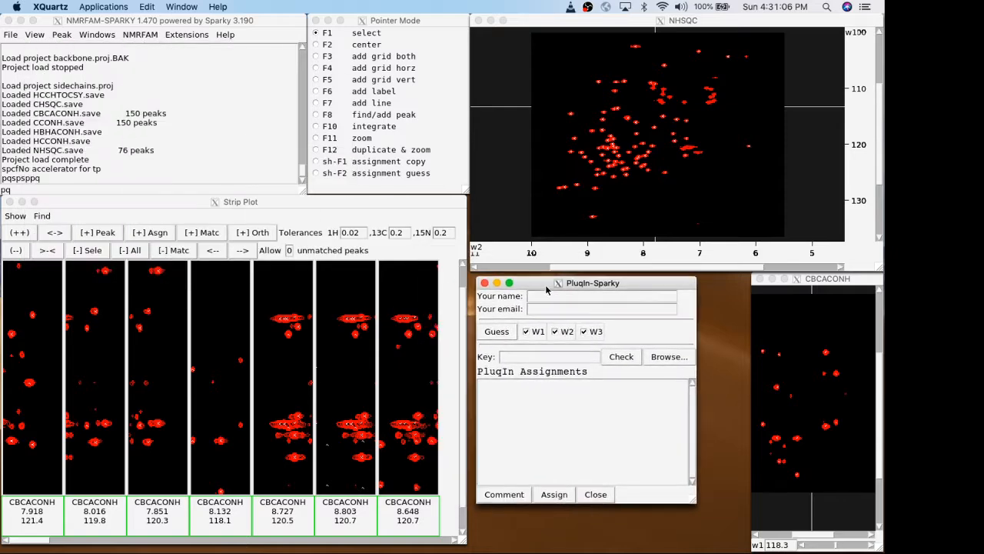
{"action": "left_click", "coordinate": [552, 299]}
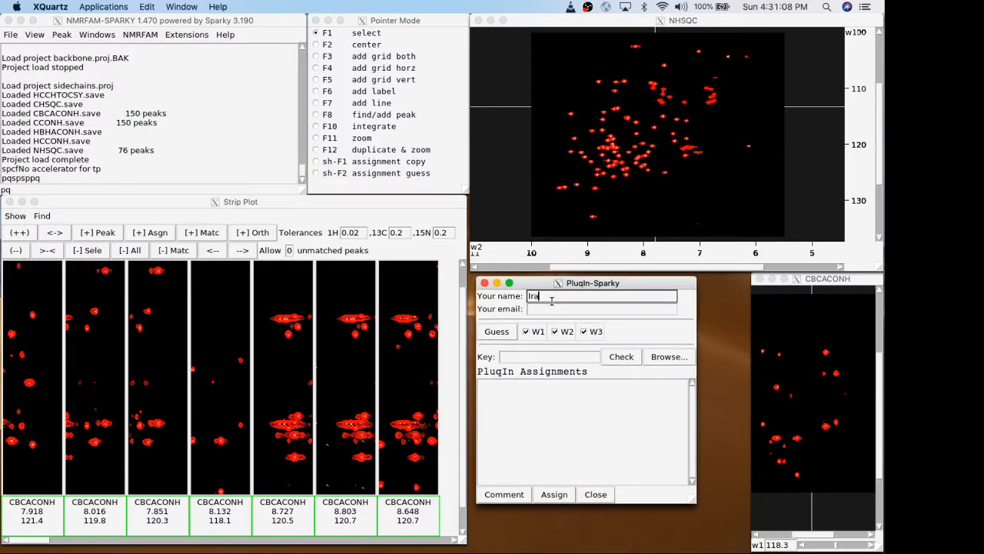
{"action": "key", "text": "Tab"}
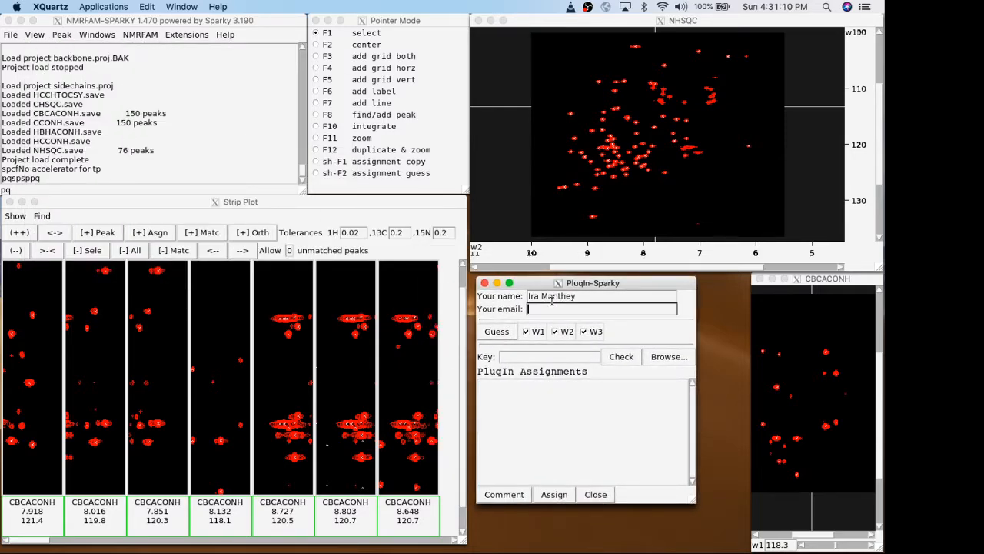
{"action": "left_click_drag", "start_coordinate": [541, 286], "coordinate": [534, 281]}
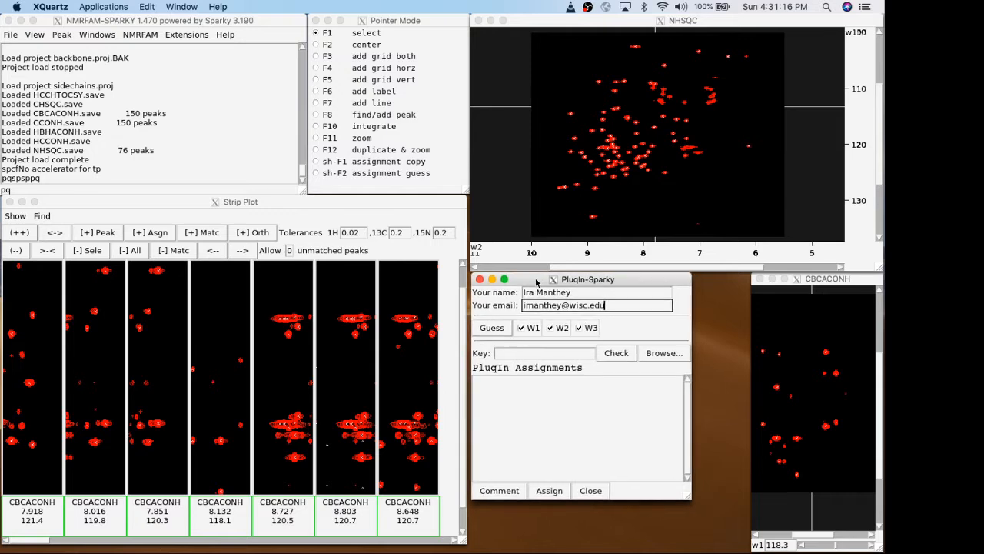
{"action": "left_click_drag", "start_coordinate": [690, 500], "coordinate": [871, 548]}
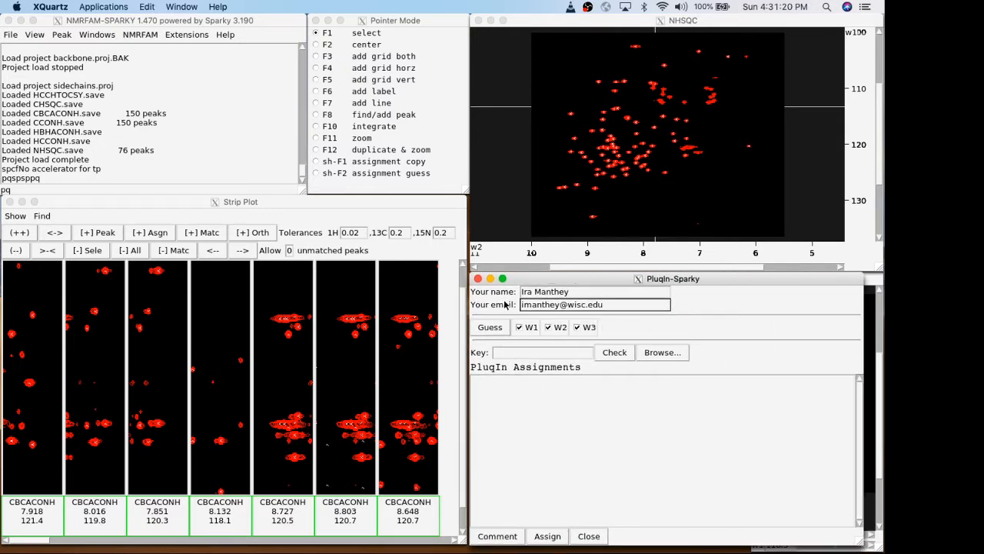
Select the two peaks in the 7.918/121.4 CBCACONH strip and submit an assignment guess using W1, W2 and W3.
{"action": "left_click", "coordinate": [34, 321]}
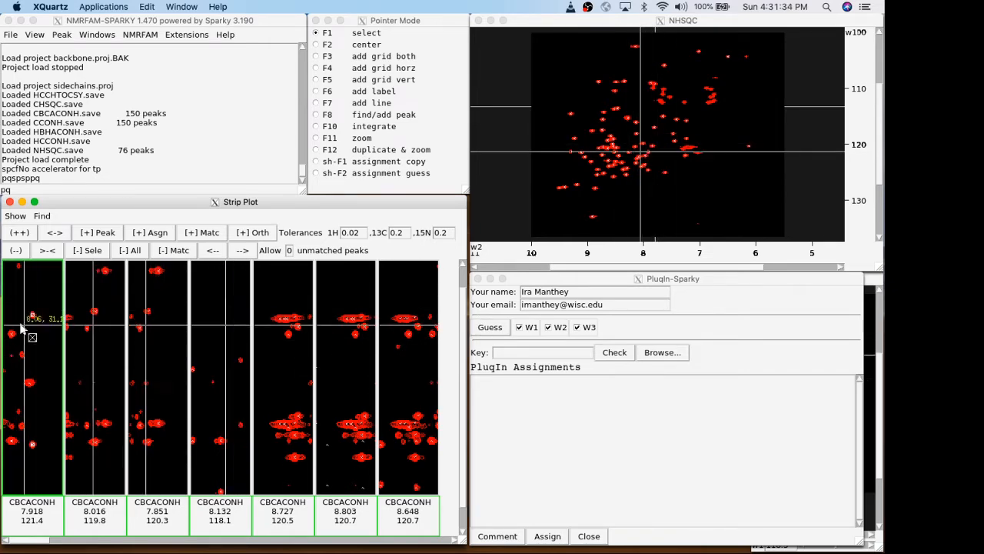
{"action": "left_click", "coordinate": [496, 330]}
{"action": "left_click", "coordinate": [492, 329]}
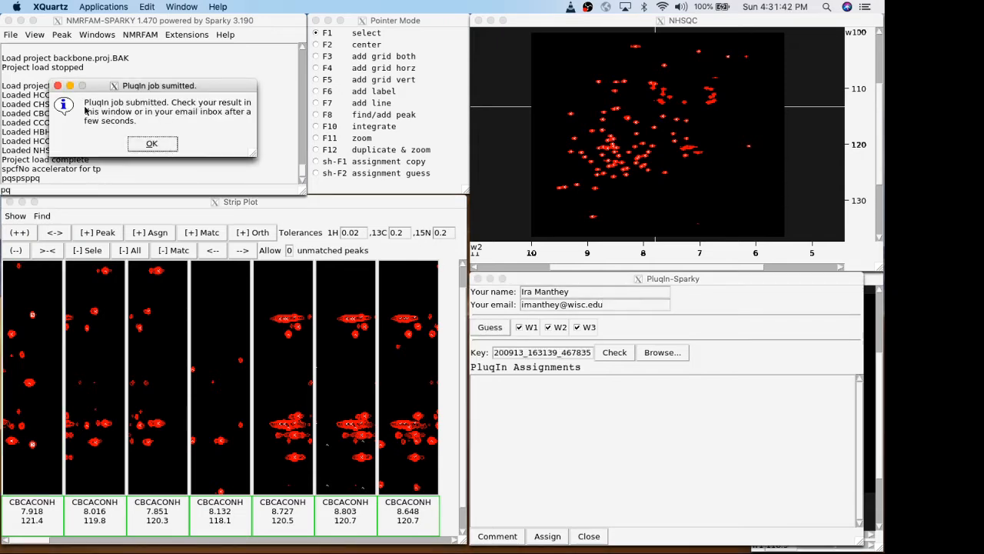
{"action": "left_click", "coordinate": [175, 143]}
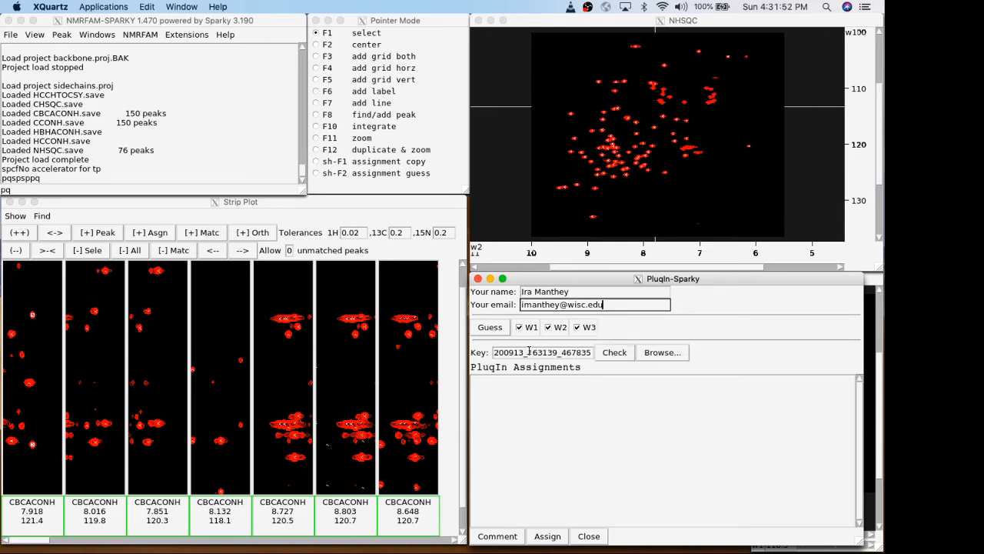
Retrieve the submitted job's PluqIn assignments and move and enlarge the window to show every result column.
{"action": "left_click", "coordinate": [616, 356]}
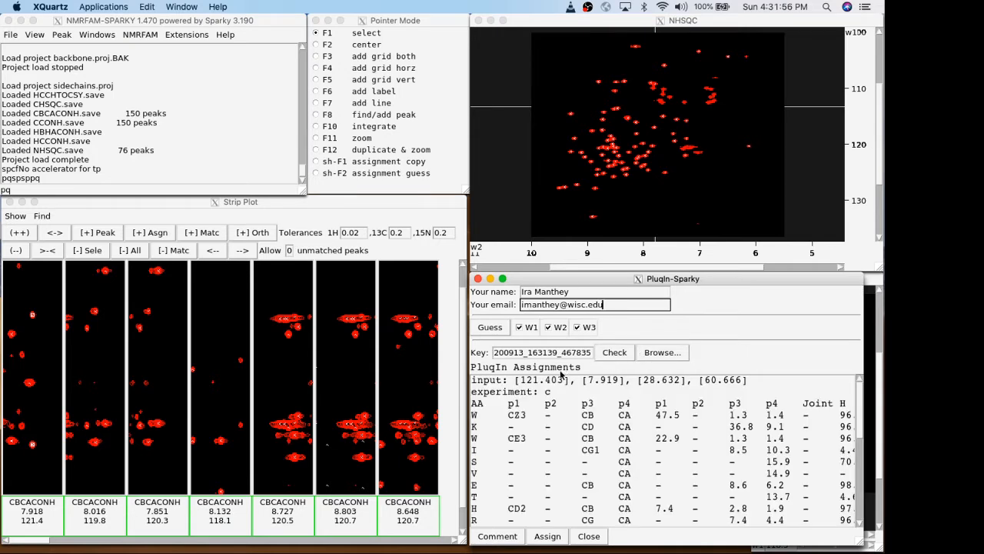
{"action": "scroll", "coordinate": [591, 411], "scroll_direction": "down", "scroll_amount": 1}
{"action": "scroll", "coordinate": [740, 399], "scroll_direction": "up", "scroll_amount": 1}
{"action": "left_click_drag", "start_coordinate": [727, 284], "coordinate": [415, 68]}
{"action": "left_click_drag", "start_coordinate": [559, 330], "coordinate": [637, 401]}
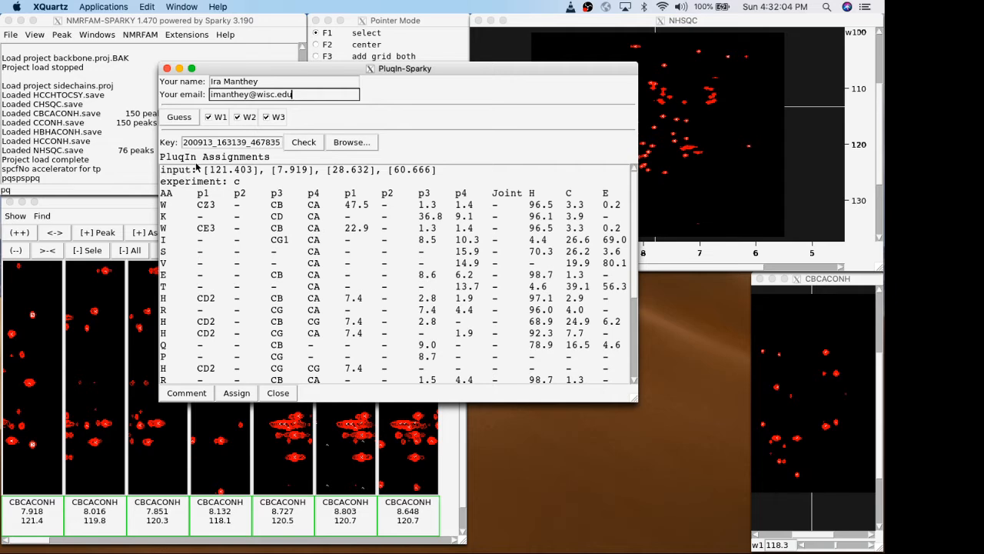
Examine the input chemical shifts, the column headings and the first tryptophan (W) row of the assignment results.
{"action": "triple_click", "coordinate": [216, 175]}
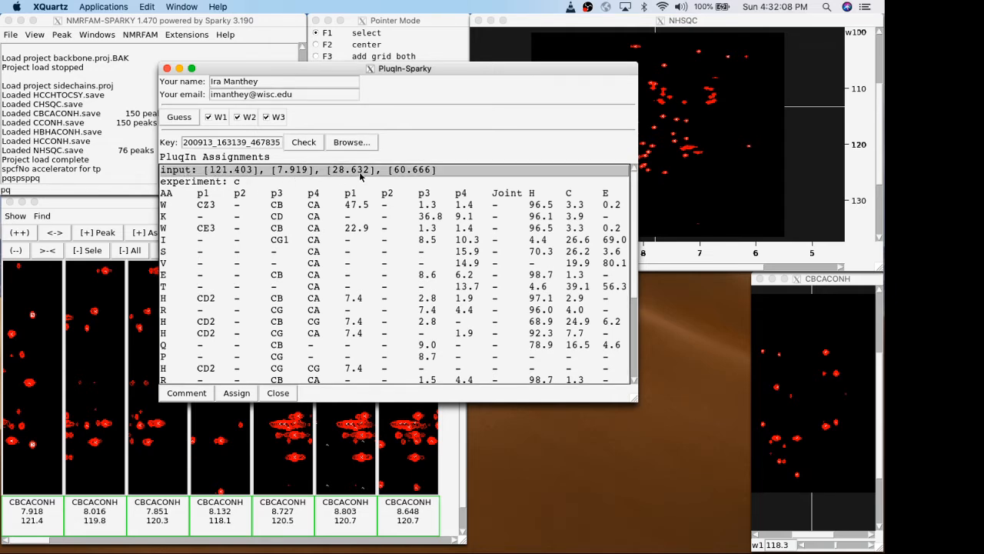
{"action": "left_click_drag", "start_coordinate": [448, 72], "coordinate": [598, 74]}
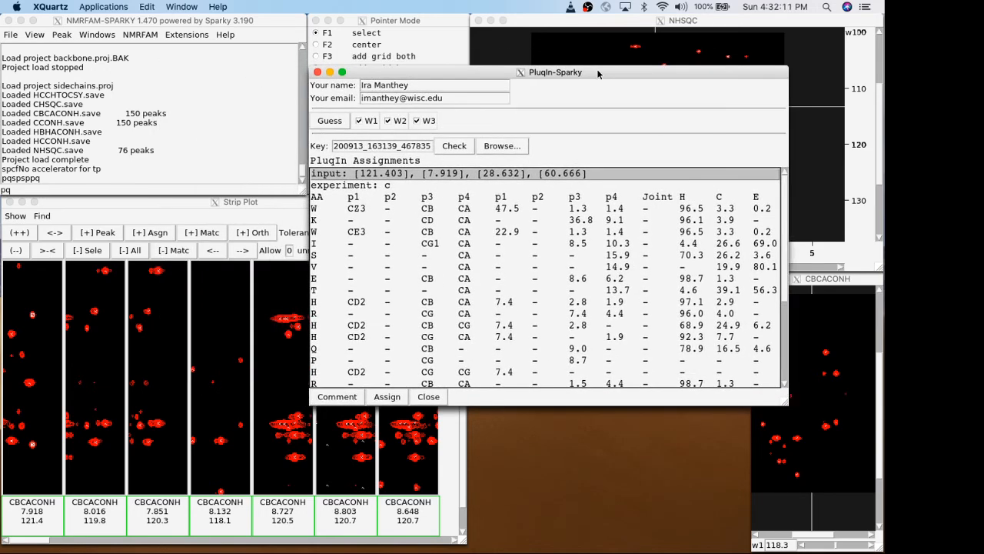
{"action": "left_click", "coordinate": [319, 198]}
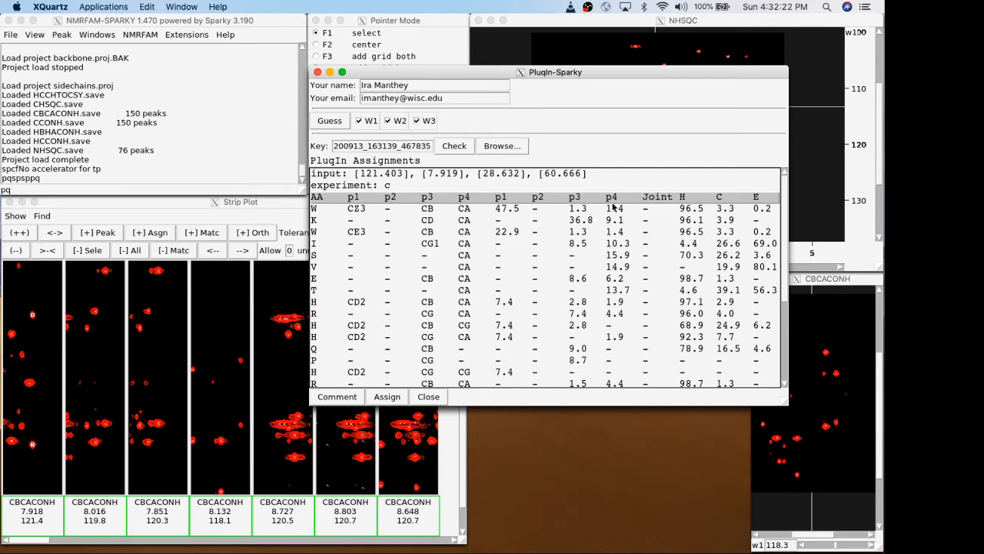
{"action": "left_click", "coordinate": [352, 210]}
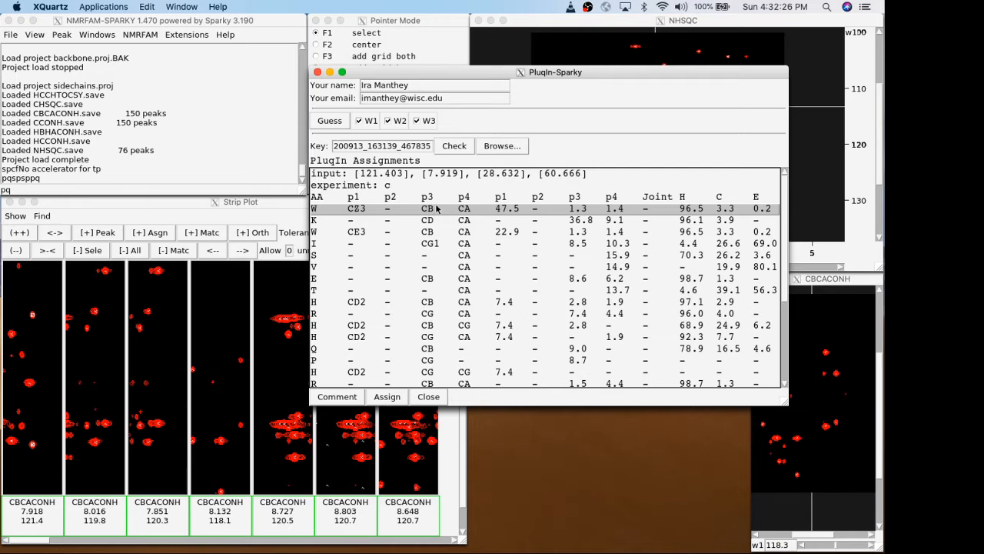
Compare the candidate amino acid rows through the full results list, including their atom probabilities and the H, C and E columns.
{"action": "left_click", "coordinate": [461, 221]}
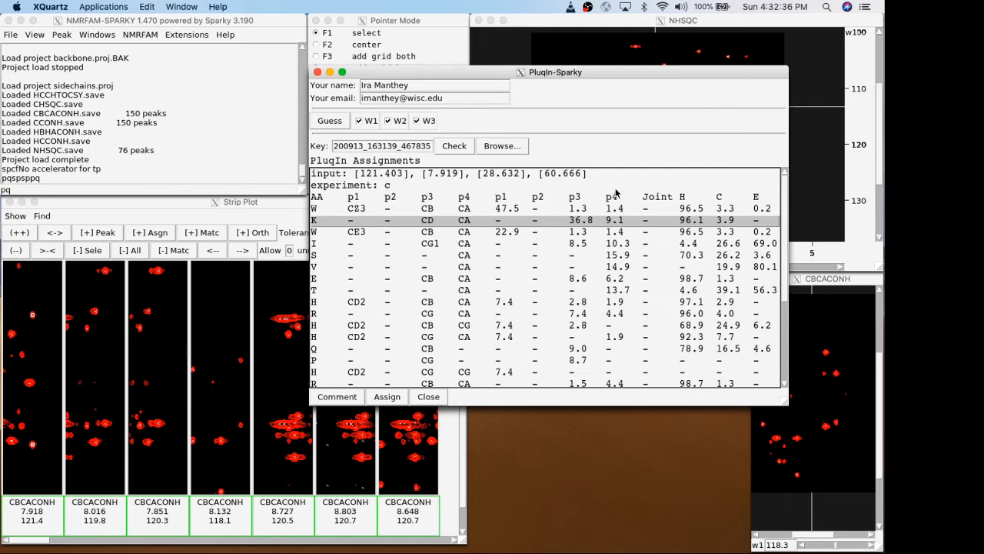
{"action": "scroll", "coordinate": [618, 332], "scroll_direction": "down", "scroll_amount": 4}
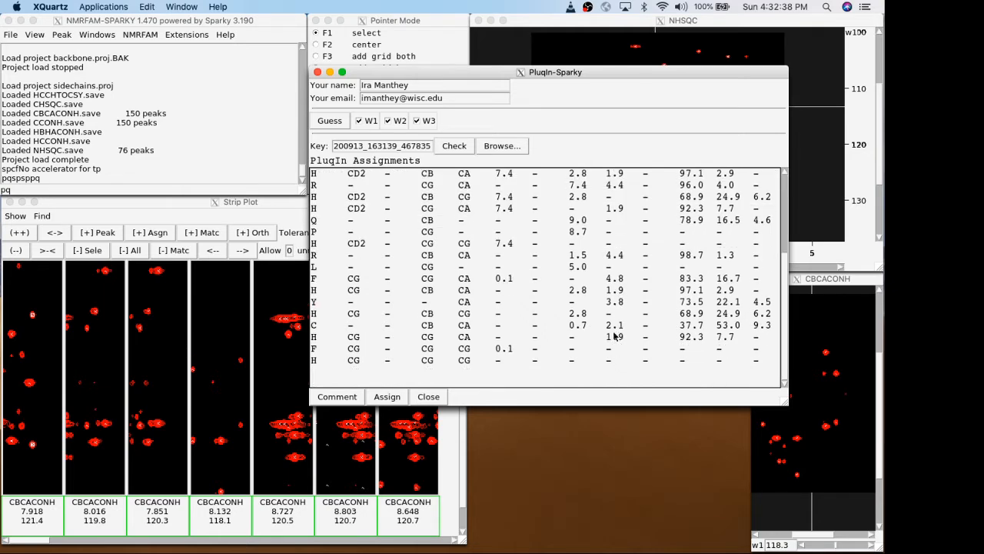
{"action": "scroll", "coordinate": [619, 320], "scroll_direction": "up", "scroll_amount": 4}
{"action": "left_click", "coordinate": [617, 243]}
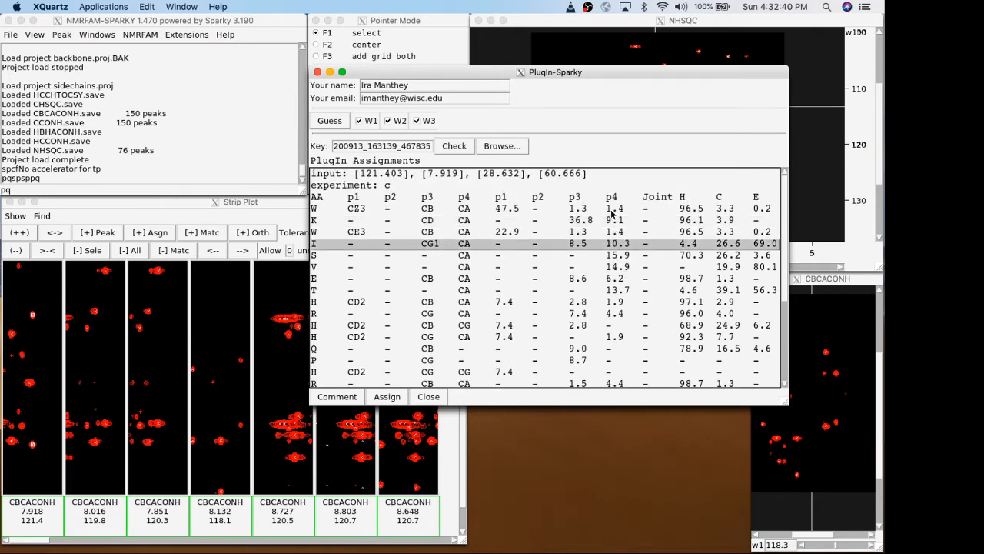
{"action": "left_click", "coordinate": [729, 210]}
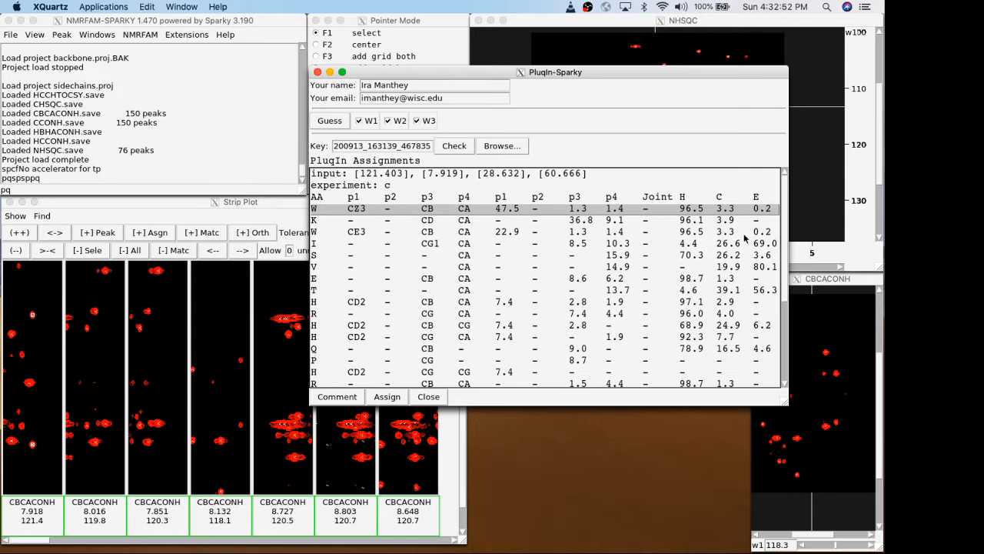
{"action": "key", "text": "Down"}
{"action": "key", "text": "Down"}
{"action": "key", "text": "Down"}
{"action": "key", "text": "Down"}
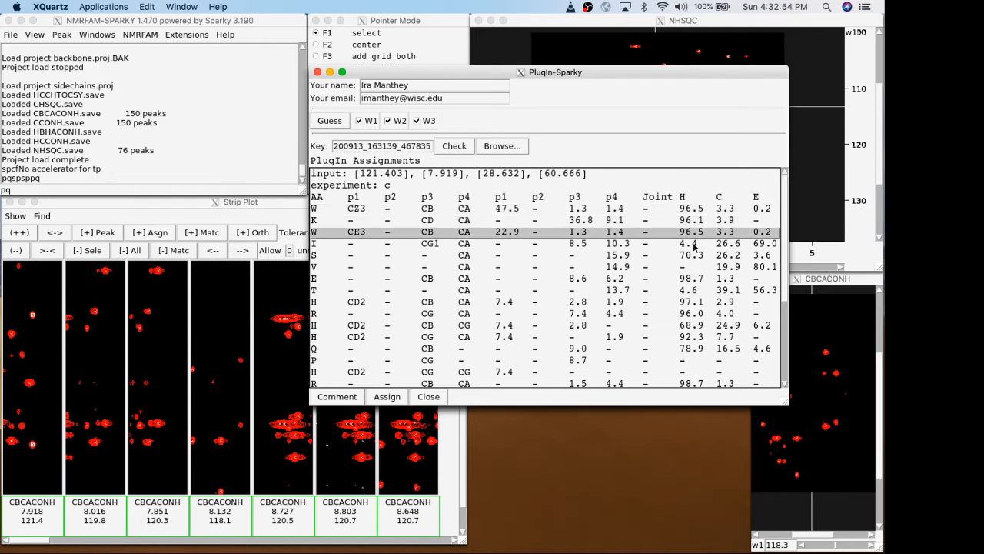
{"action": "key", "text": "Down"}
{"action": "key", "text": "Down"}
{"action": "key", "text": "Down"}
{"action": "key", "text": "Down"}
{"action": "key", "text": "Down"}
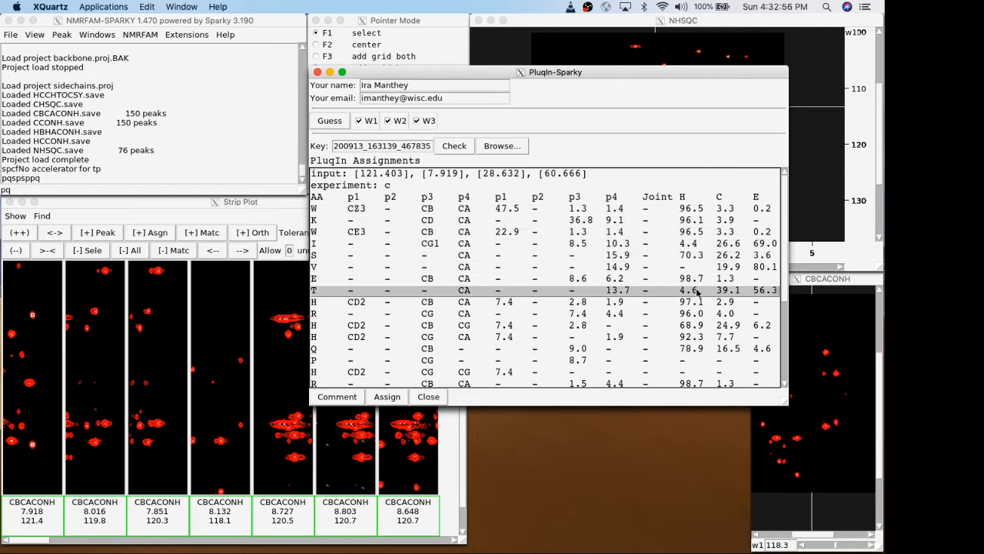
Narrow the PluqIn-Sparky window and place it beside the Strip Plot so the NHSQC peaks and all the strips stay uncovered.
{"action": "left_click_drag", "start_coordinate": [513, 77], "coordinate": [631, 198]}
{"action": "left_click_drag", "start_coordinate": [800, 192], "coordinate": [726, 157]}
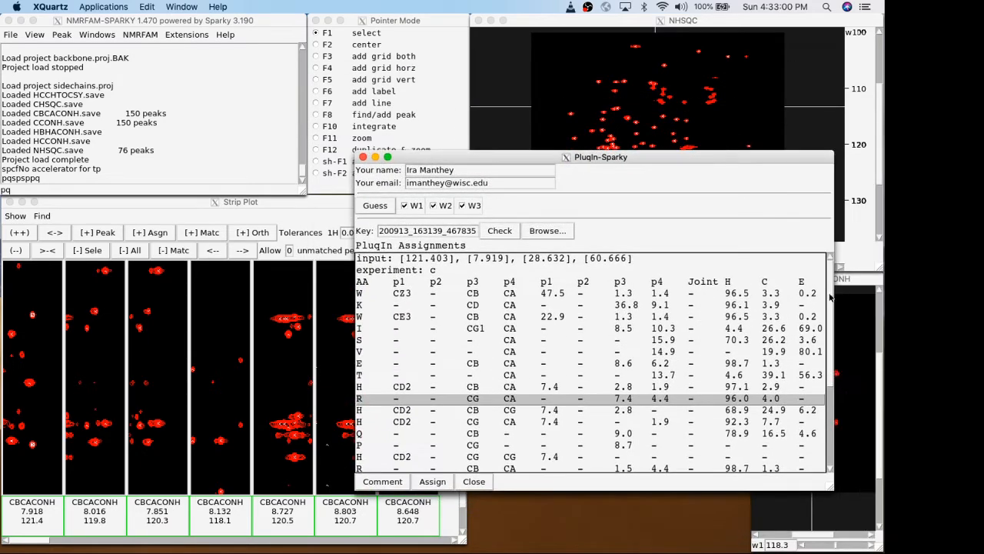
{"action": "left_click_drag", "start_coordinate": [830, 489], "coordinate": [706, 493]}
{"action": "left_click", "coordinate": [480, 158]}
{"action": "left_click_drag", "start_coordinate": [458, 159], "coordinate": [574, 217]}
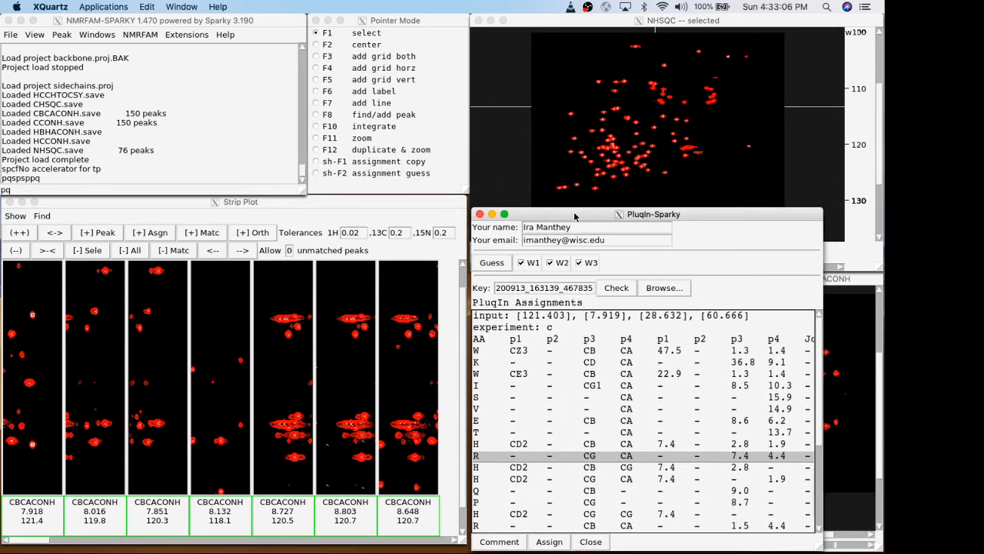
Choose the E row with CB and CA among the candidates and assign it to the selected peaks in the 7.918/121.4 strip.
{"action": "left_click", "coordinate": [549, 366]}
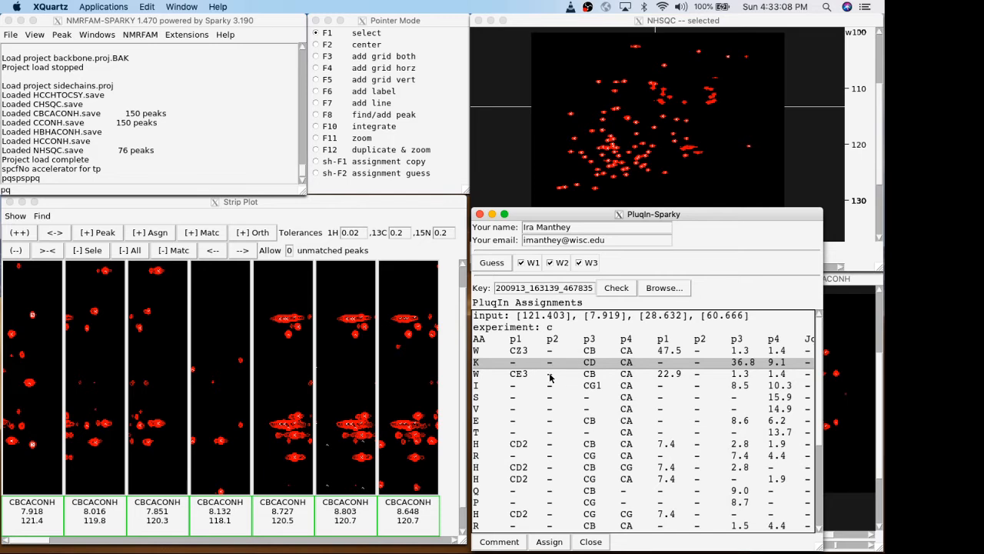
{"action": "left_click", "coordinate": [529, 375]}
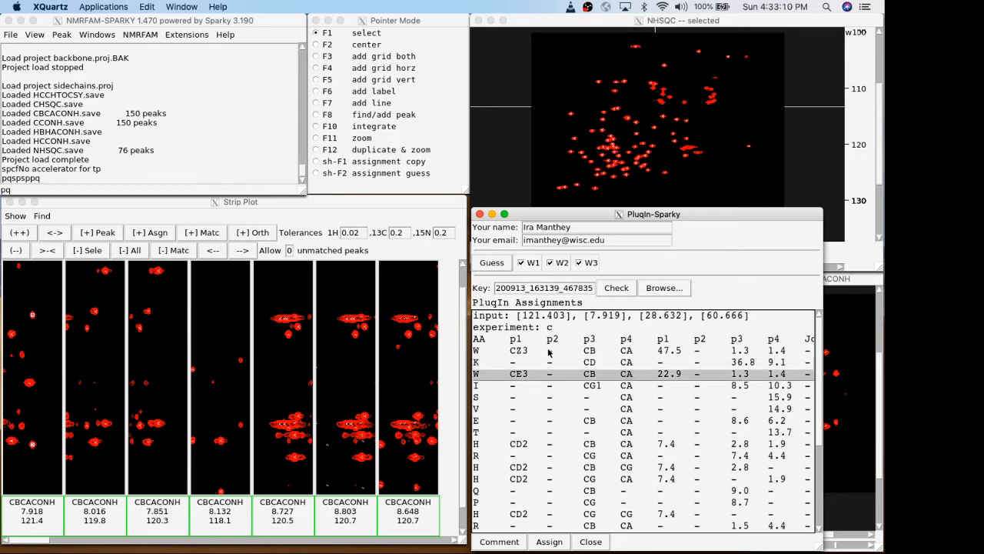
{"action": "left_click", "coordinate": [635, 351]}
{"action": "left_click", "coordinate": [637, 362]}
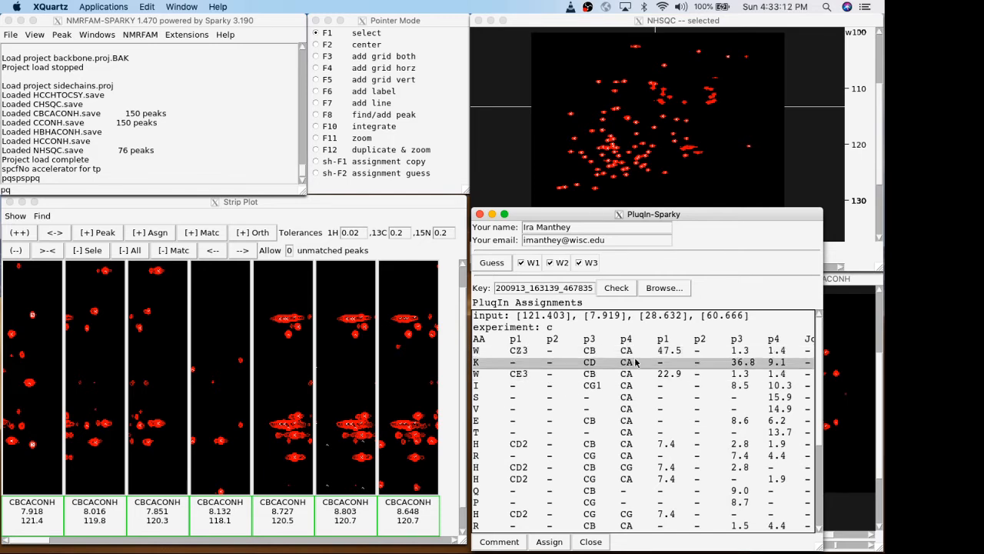
{"action": "left_click", "coordinate": [729, 354]}
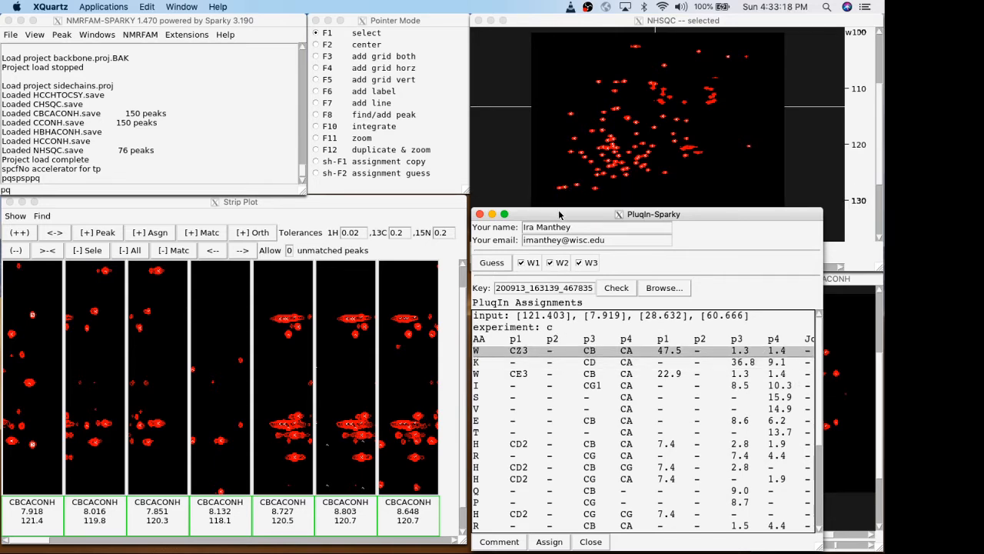
{"action": "left_click_drag", "start_coordinate": [559, 214], "coordinate": [558, 210]}
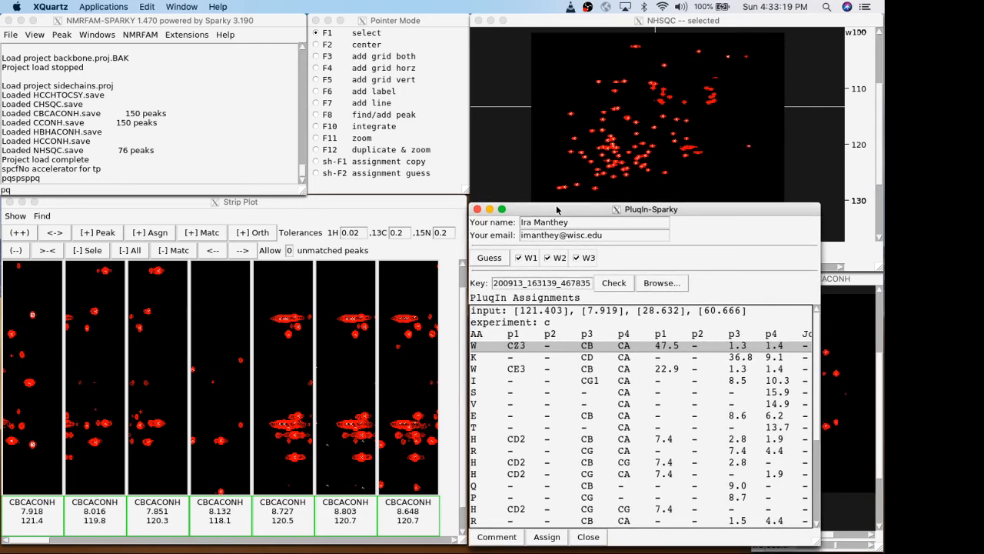
{"action": "left_click", "coordinate": [623, 359]}
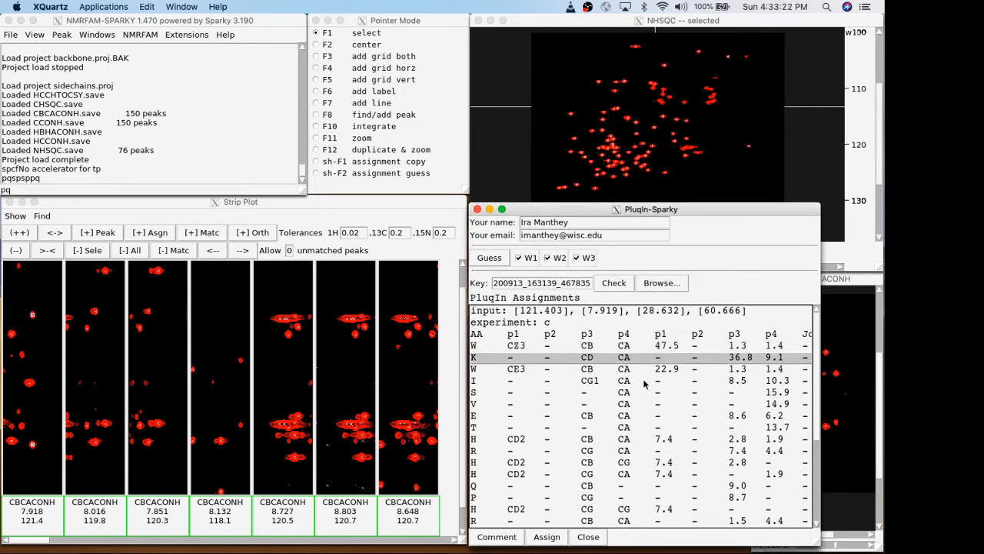
{"action": "left_click", "coordinate": [640, 392]}
{"action": "left_click", "coordinate": [638, 416]}
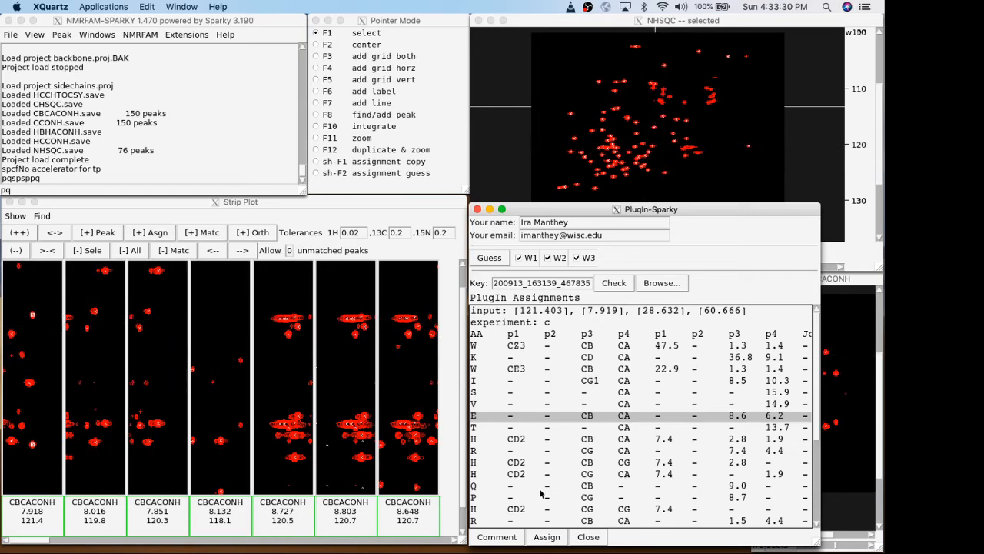
{"action": "left_click", "coordinate": [547, 537]}
Select the two CBCACONH peaks in the 8.016/119.8 strip, one near CB and one near CA, and return to PluqIn-Sparky.
{"action": "left_click", "coordinate": [37, 331]}
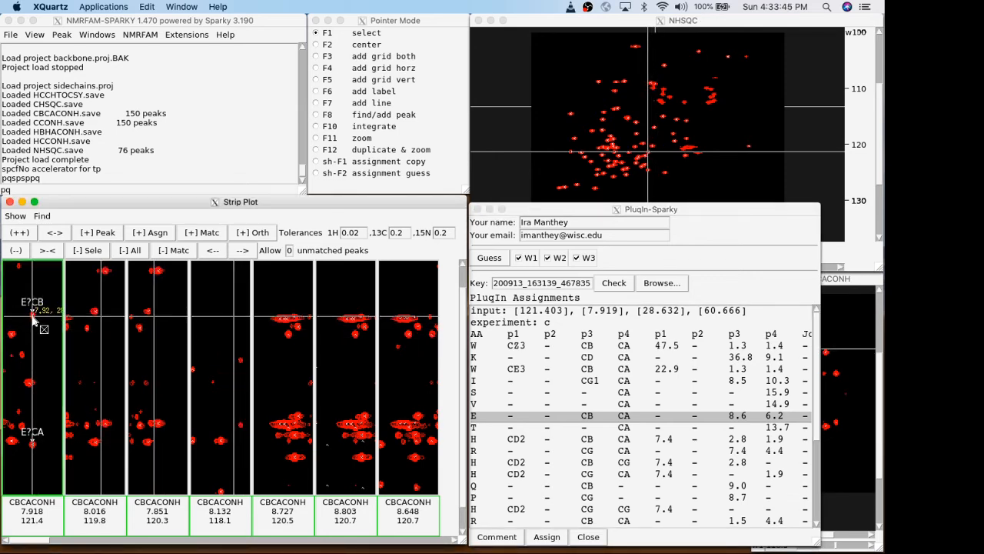
{"action": "left_click", "coordinate": [93, 312]}
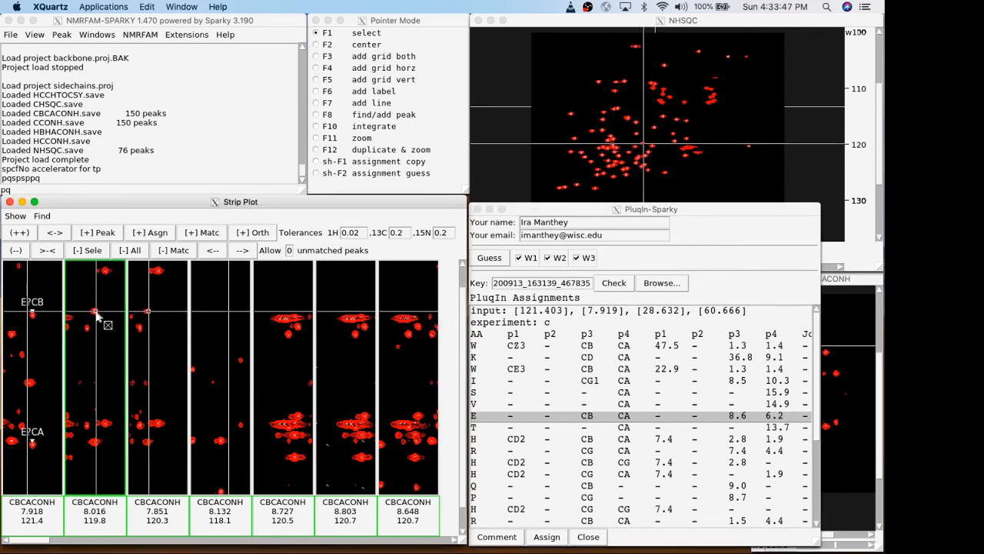
{"action": "left_click", "coordinate": [662, 221]}
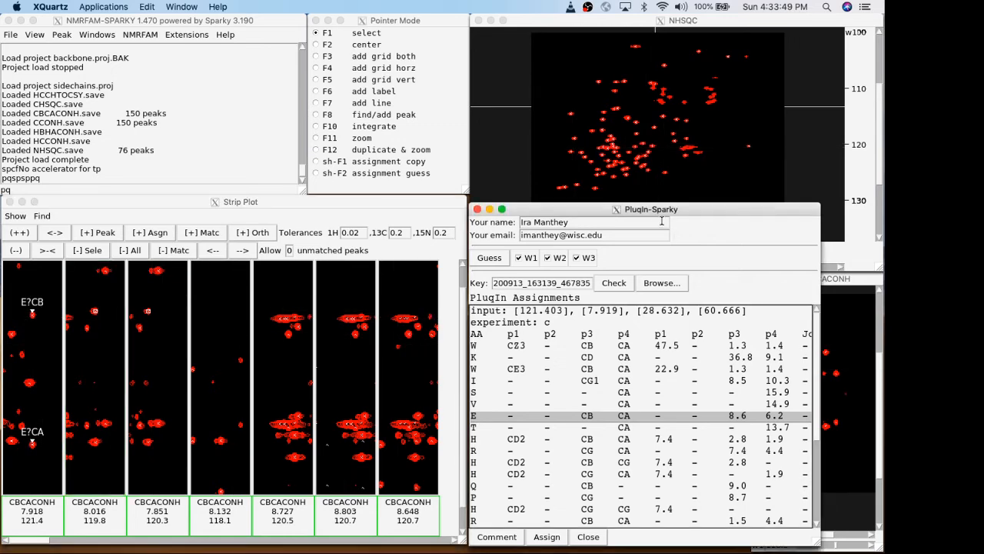
{"action": "left_click", "coordinate": [98, 450]}
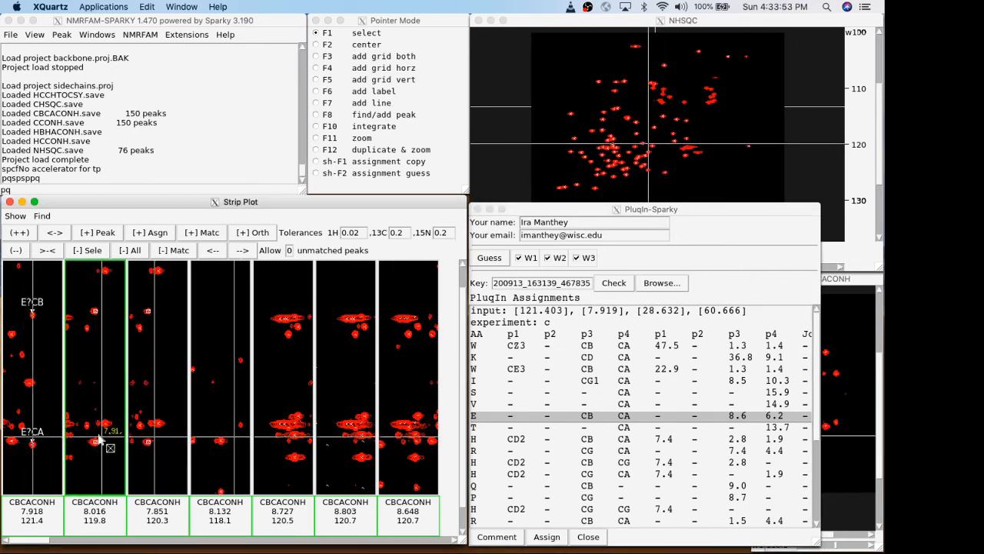
{"action": "left_click", "coordinate": [615, 210]}
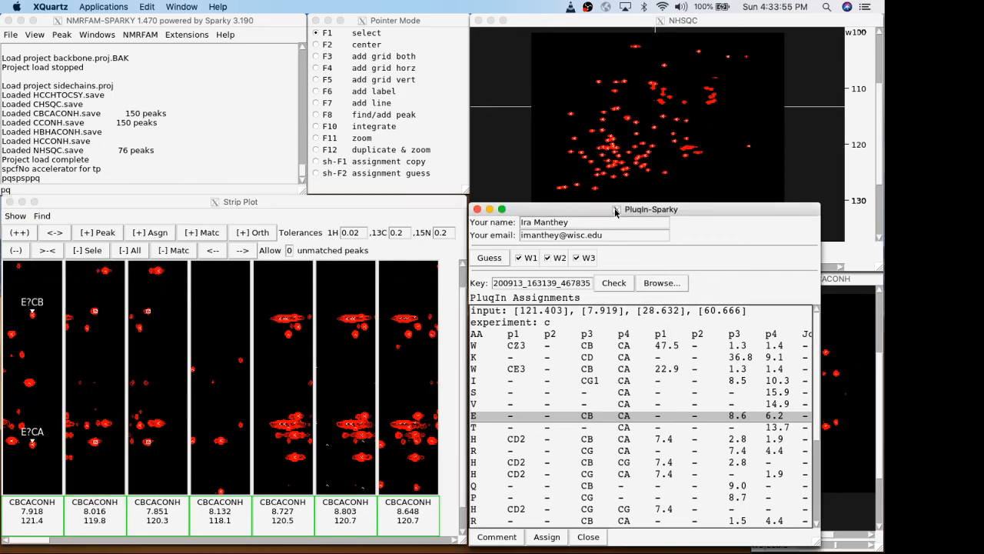
Try to assign the earlier guess's E row to the newly selected peaks without submitting a new guess.
{"action": "left_click", "coordinate": [546, 536]}
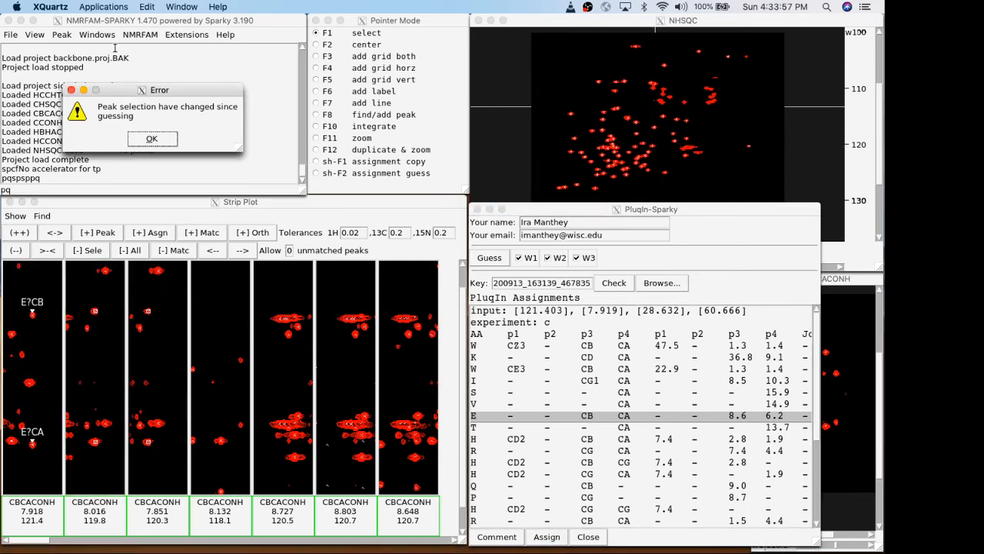
{"action": "left_click_drag", "start_coordinate": [139, 91], "coordinate": [241, 82]}
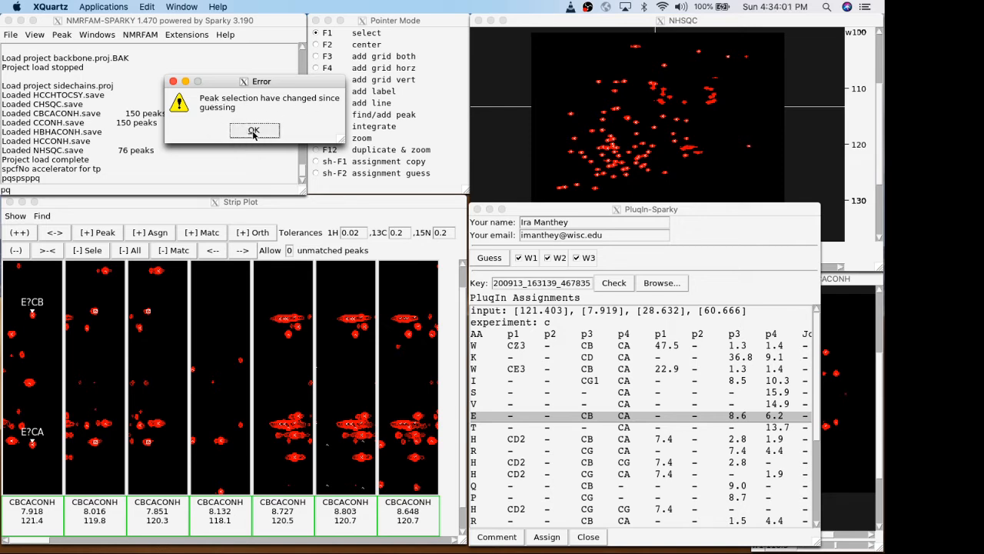
{"action": "left_click", "coordinate": [254, 131]}
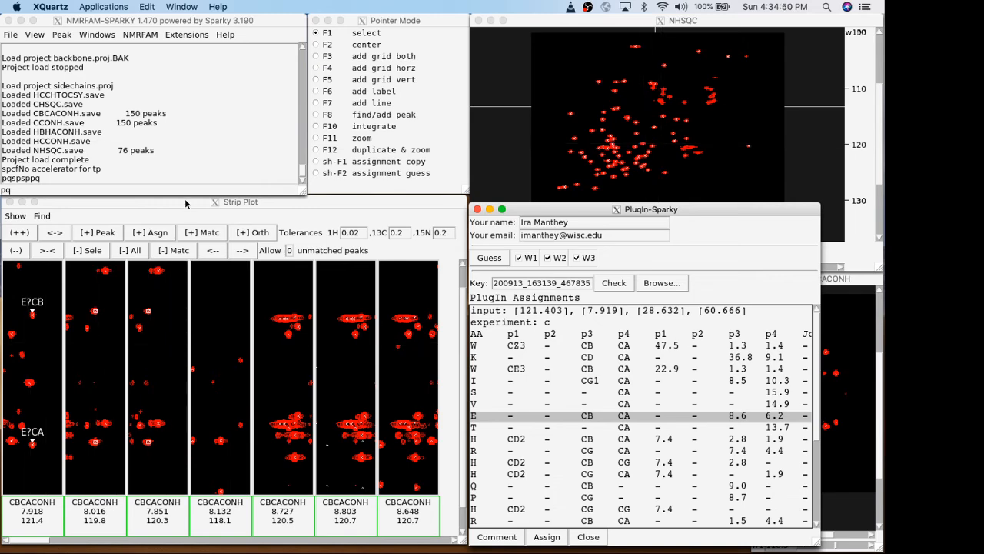
Submit a new assignment guess for the two selected 8.016/119.8 peaks using W1, W2 and W3.
{"action": "left_click", "coordinate": [85, 292]}
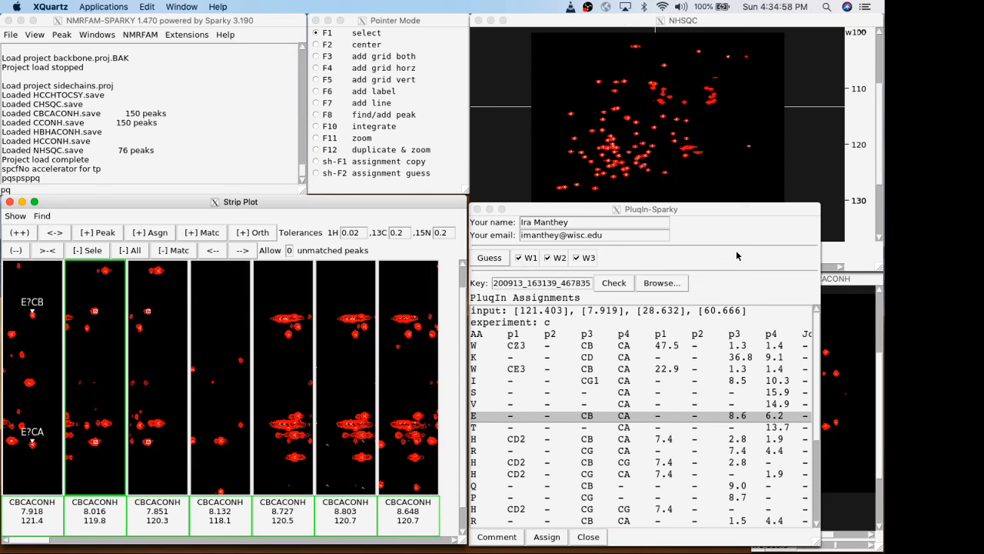
{"action": "left_click", "coordinate": [662, 236]}
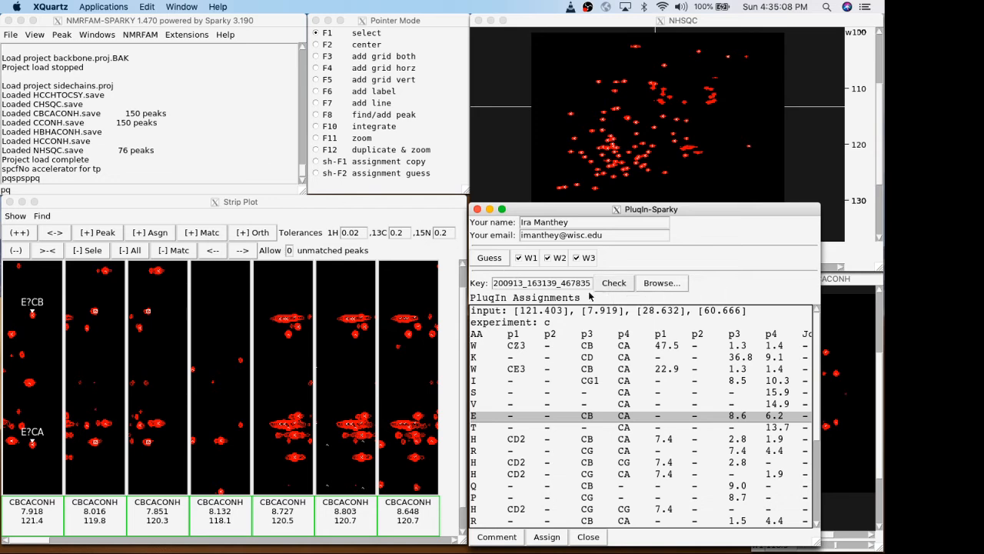
{"action": "left_click", "coordinate": [496, 259]}
{"action": "left_click", "coordinate": [167, 143]}
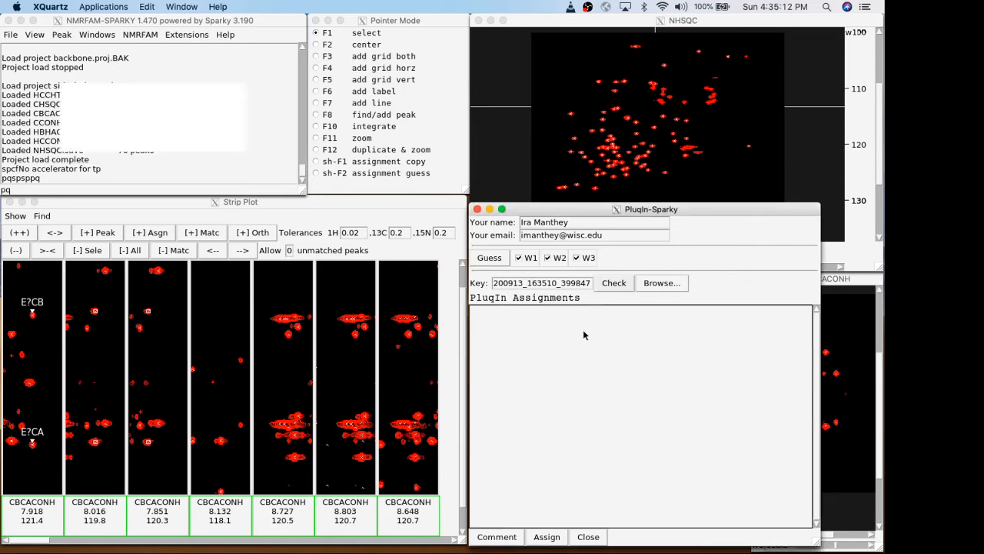
{"action": "left_click_drag", "start_coordinate": [146, 91], "coordinate": [178, 78]}
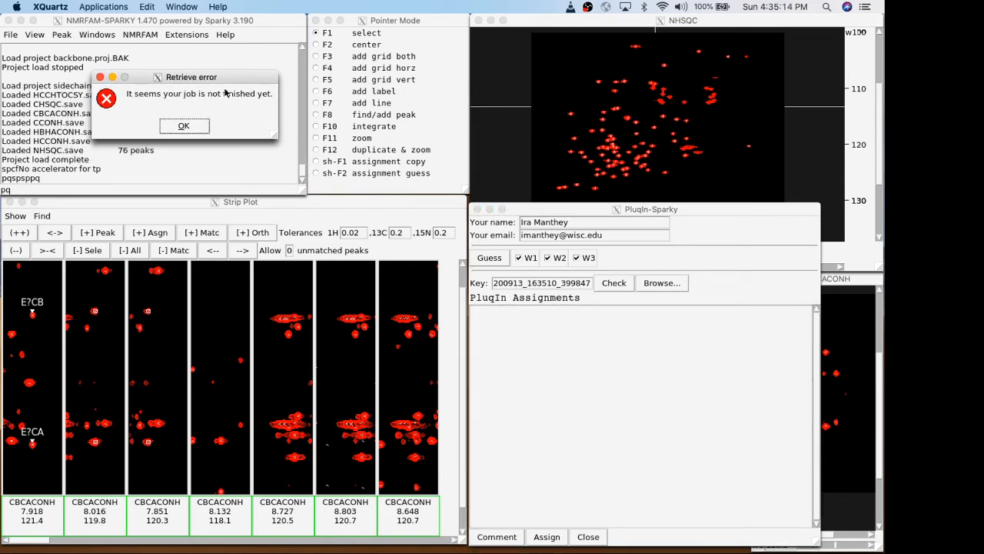
{"action": "left_click", "coordinate": [180, 125]}
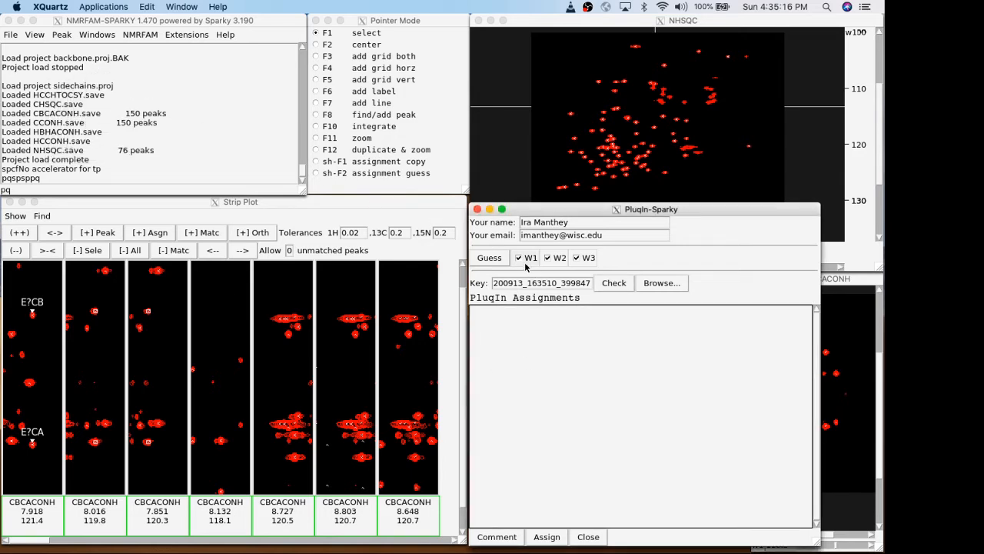
Exclude W1 from the guess dimensions and retrieve the already submitted job's assignments for the 8.016/119.8 peaks.
{"action": "left_click", "coordinate": [519, 258]}
{"action": "left_click", "coordinate": [612, 283]}
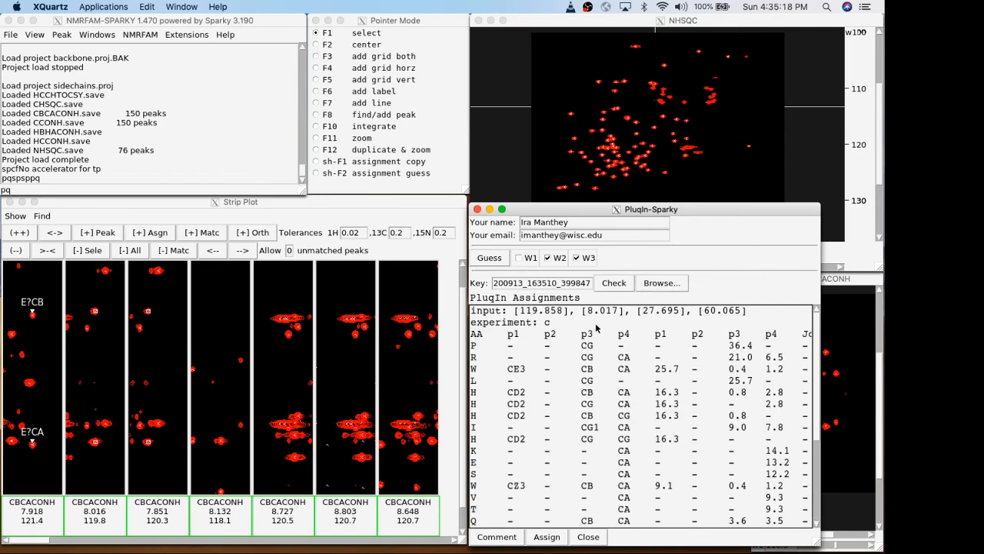
{"action": "scroll", "coordinate": [603, 371], "scroll_direction": "down", "scroll_amount": 3}
{"action": "scroll", "coordinate": [603, 371], "scroll_direction": "up", "scroll_amount": 3}
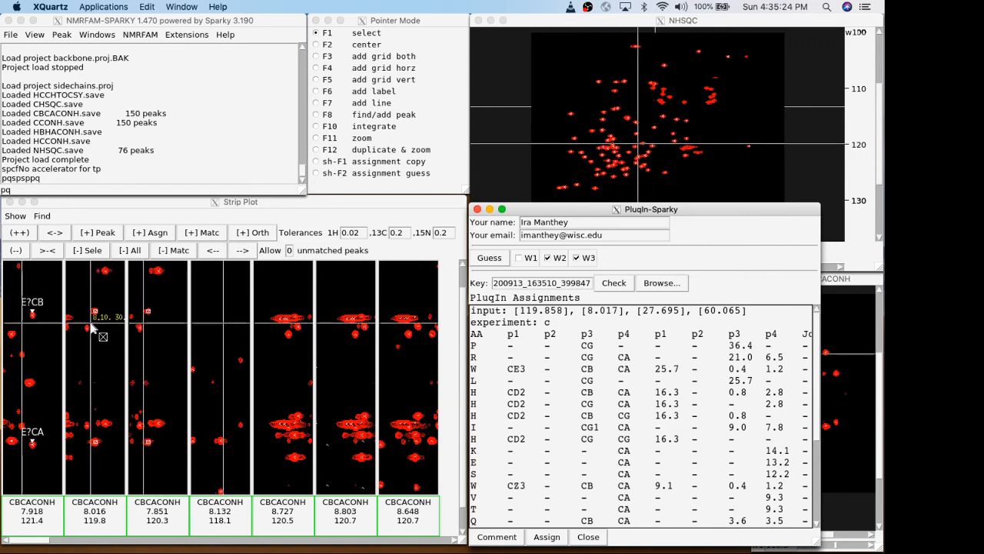
Submit another guess for the same peaks using only W2 and W3, and retrieve and review its assignment results.
{"action": "left_click", "coordinate": [486, 262]}
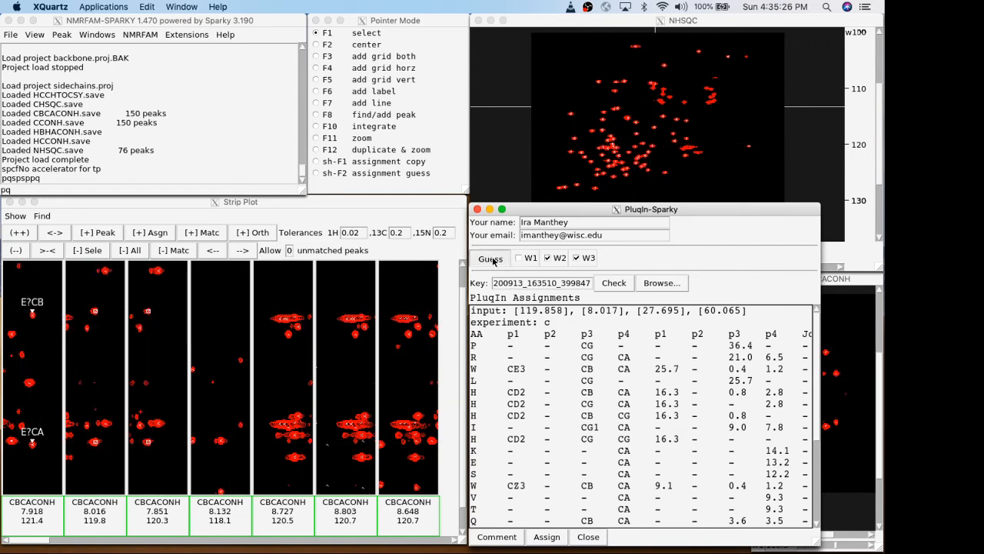
{"action": "left_click", "coordinate": [138, 146]}
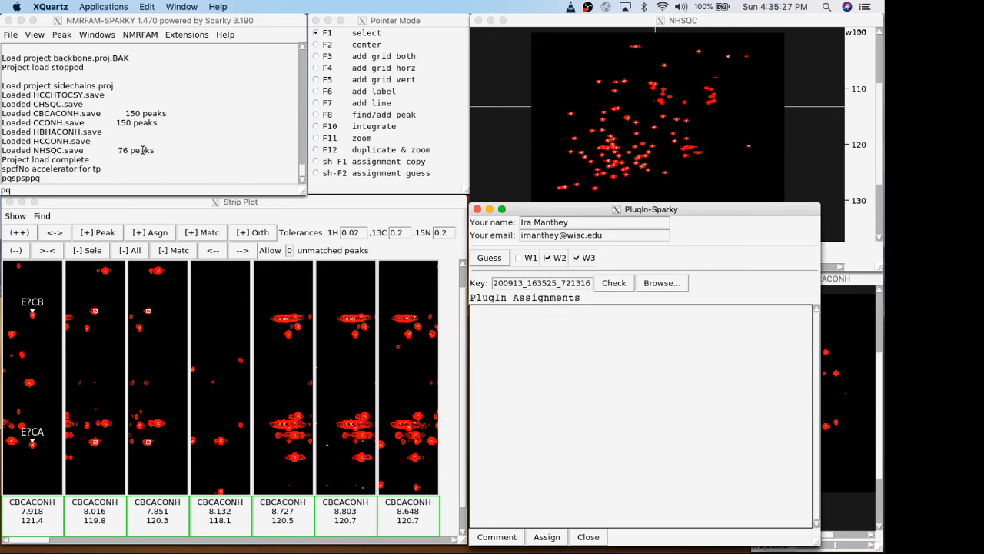
{"action": "left_click", "coordinate": [614, 283]}
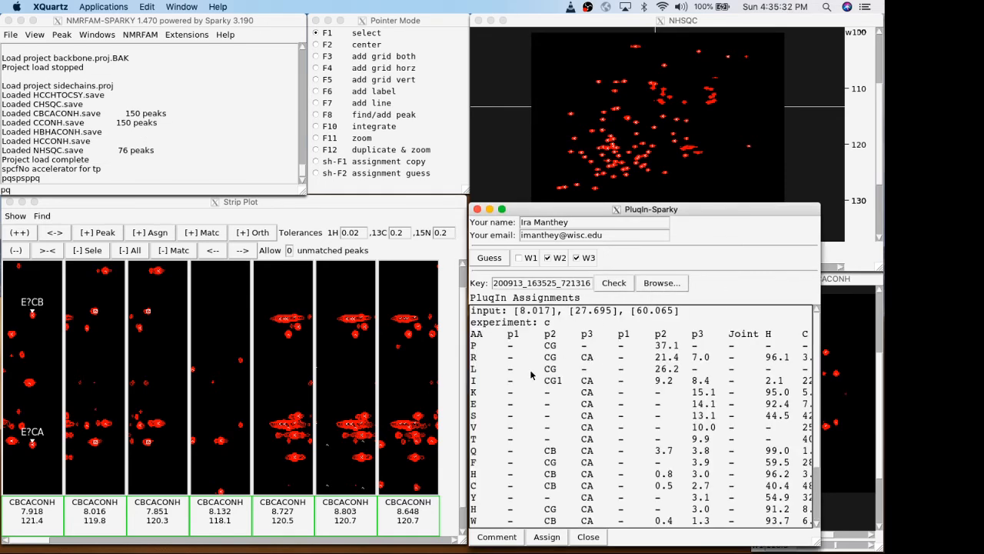
{"action": "scroll", "coordinate": [592, 431], "scroll_direction": "down", "scroll_amount": 3}
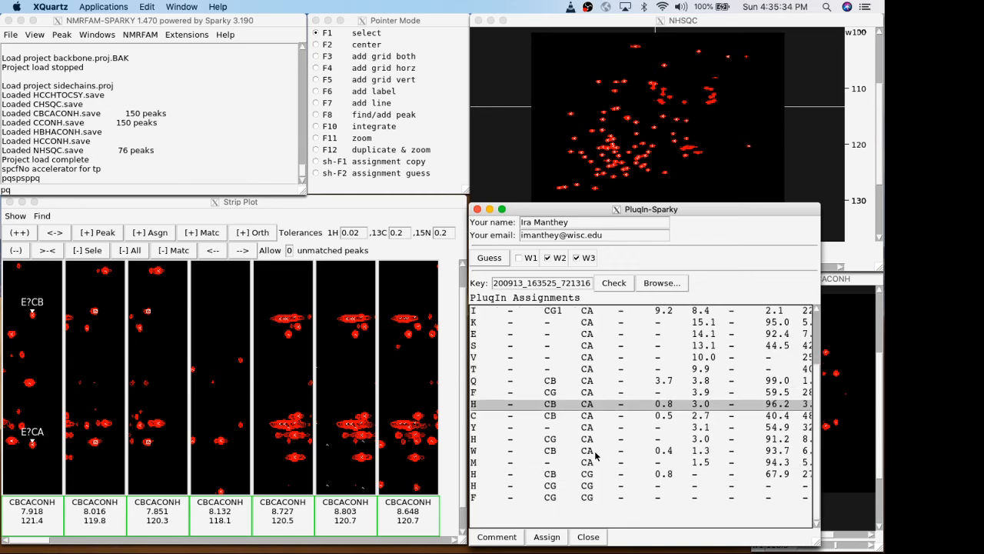
Assign the P row's guess to the selected 8.016/119.8 peaks, and replace it with the R row's CG/CA guess.
{"action": "scroll", "coordinate": [566, 469], "scroll_direction": "up", "scroll_amount": 3}
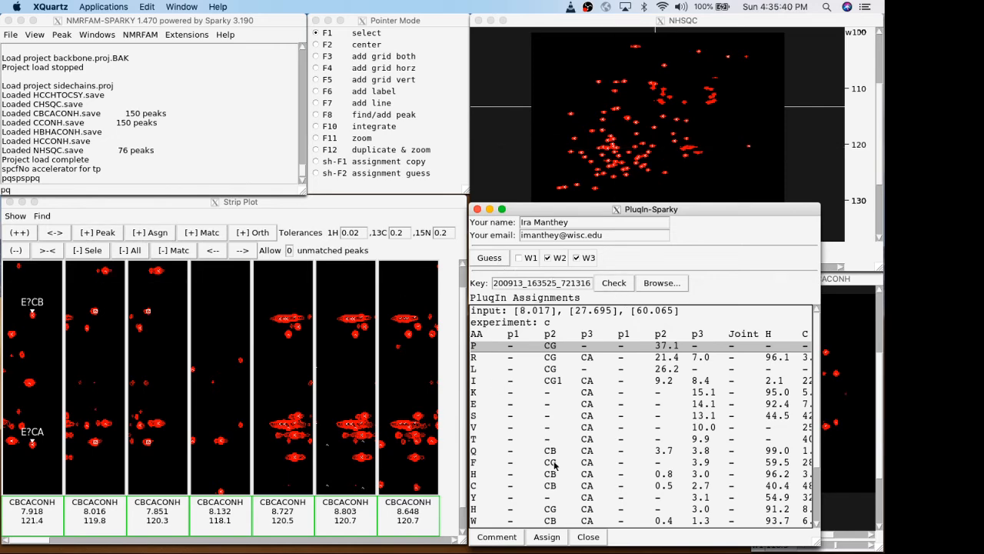
{"action": "left_click", "coordinate": [547, 537]}
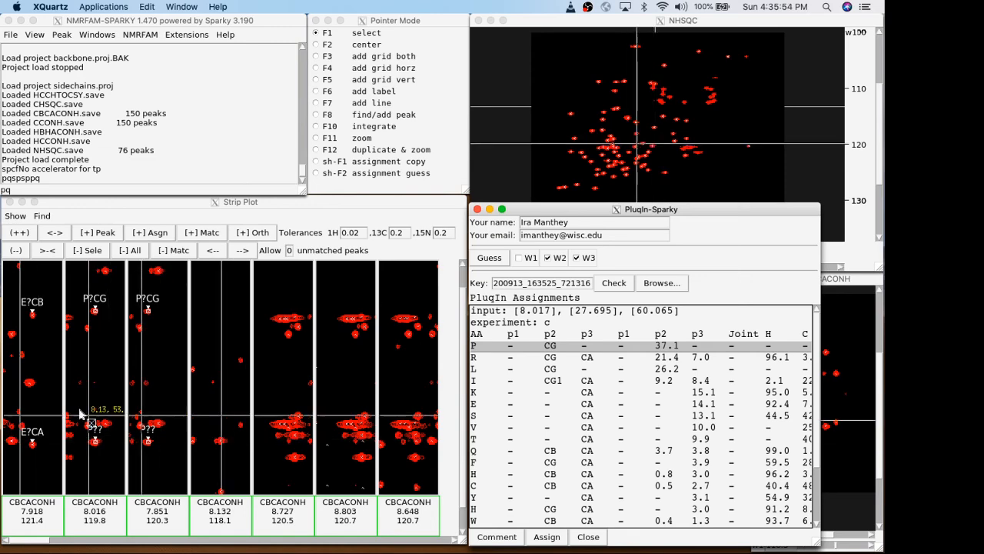
{"action": "left_click", "coordinate": [592, 358]}
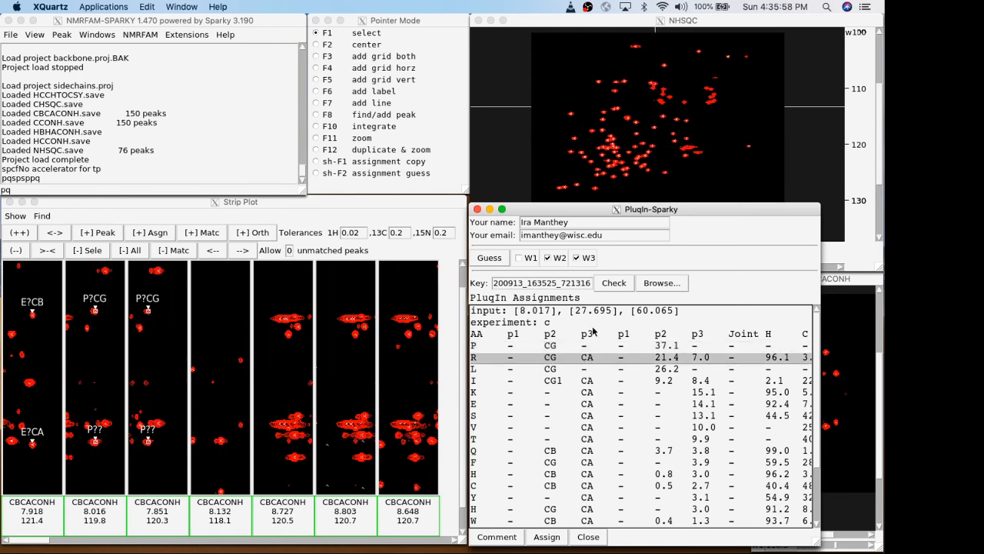
{"action": "left_click", "coordinate": [548, 538]}
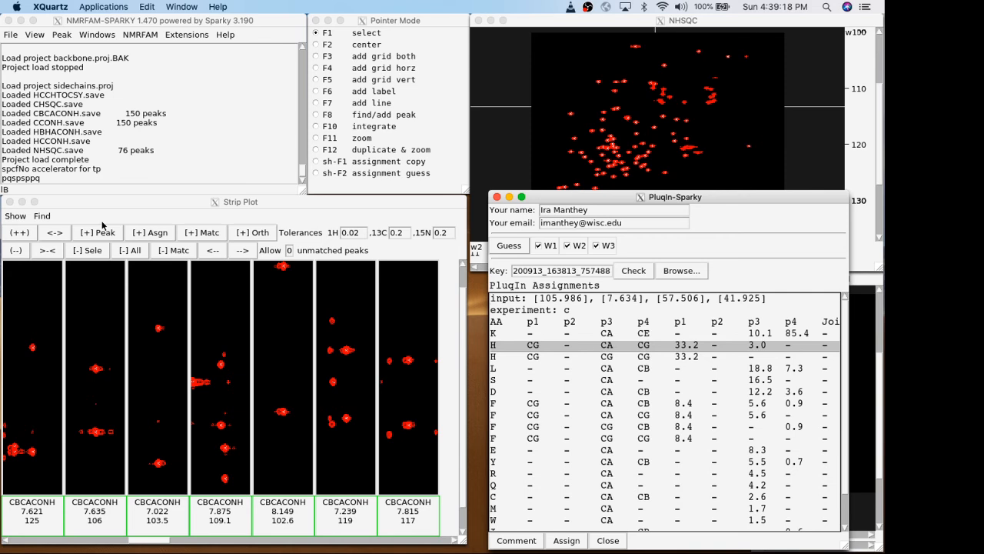
Select the two peaks in the 7.621/125 CBCACONH strip and submit an assignment guess using W1, W2 and W3.
{"action": "left_click", "coordinate": [27, 336]}
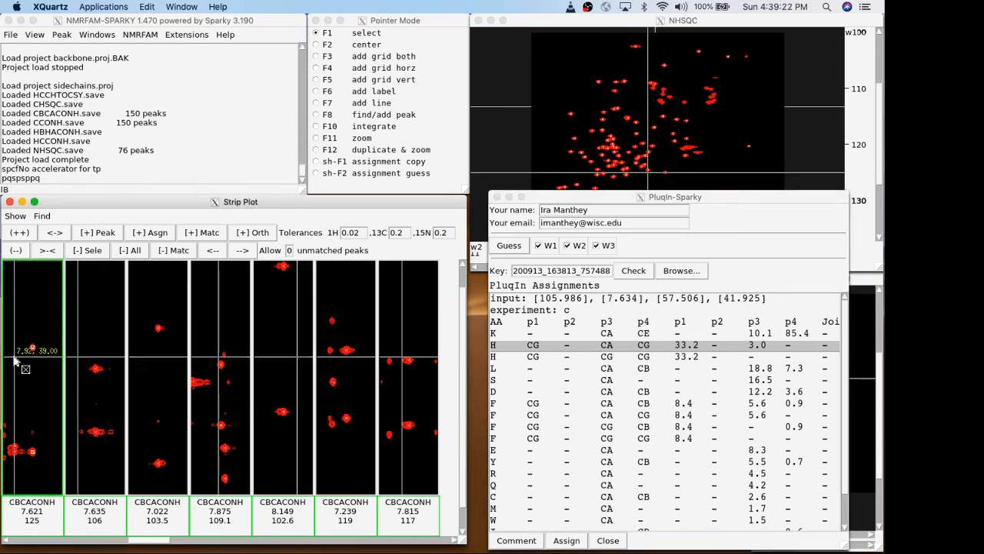
{"action": "left_click", "coordinate": [509, 246]}
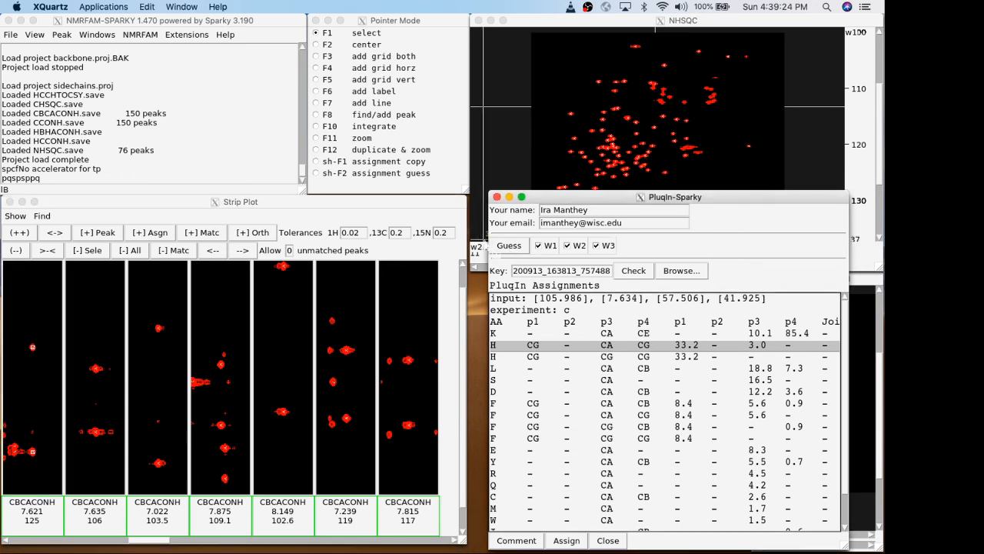
{"action": "left_click", "coordinate": [156, 146]}
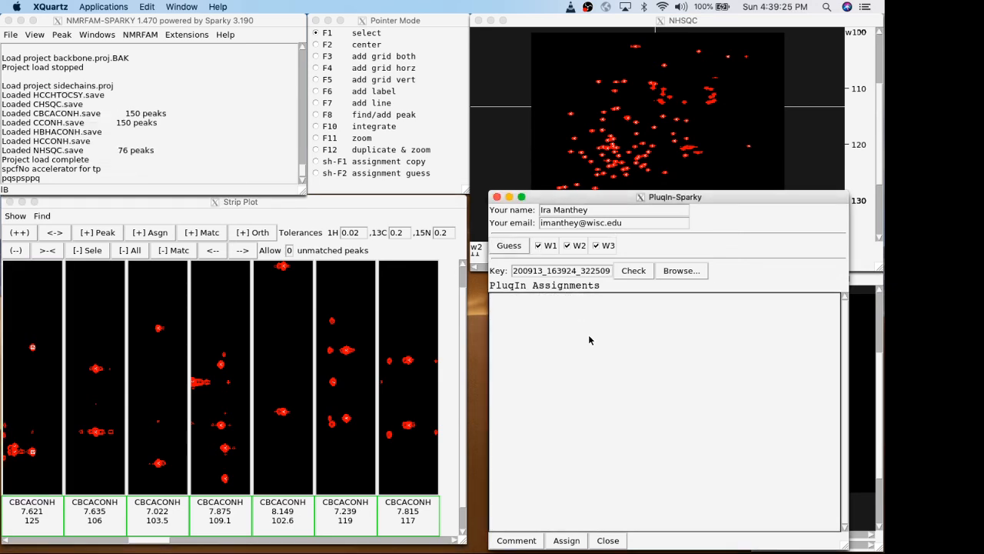
Retrieve the guess results for the 7.621/125 peaks and assign the W row with CD1 and CA to them.
{"action": "left_click", "coordinate": [634, 270]}
{"action": "left_click", "coordinate": [154, 140]}
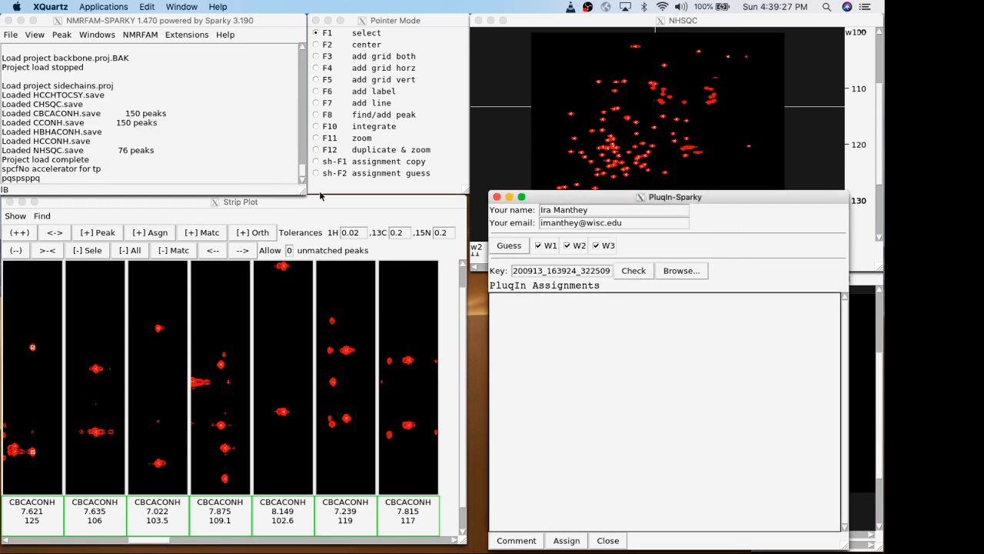
{"action": "left_click", "coordinate": [633, 270]}
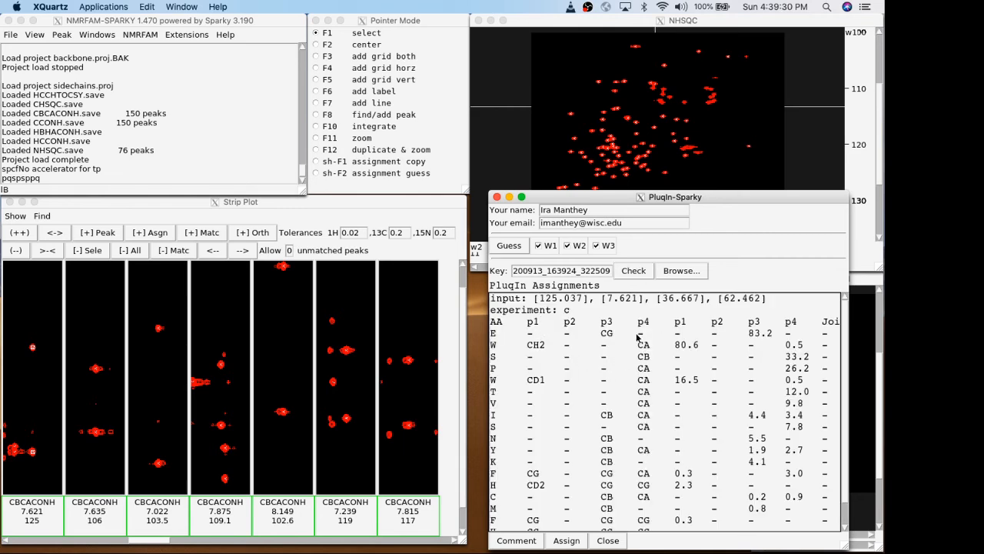
{"action": "left_click", "coordinate": [642, 386]}
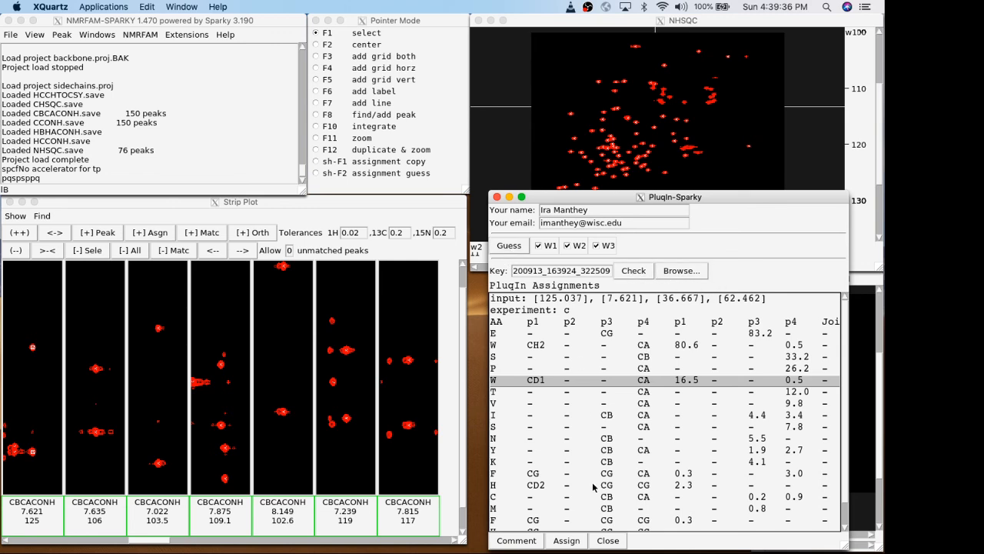
{"action": "left_click", "coordinate": [566, 540]}
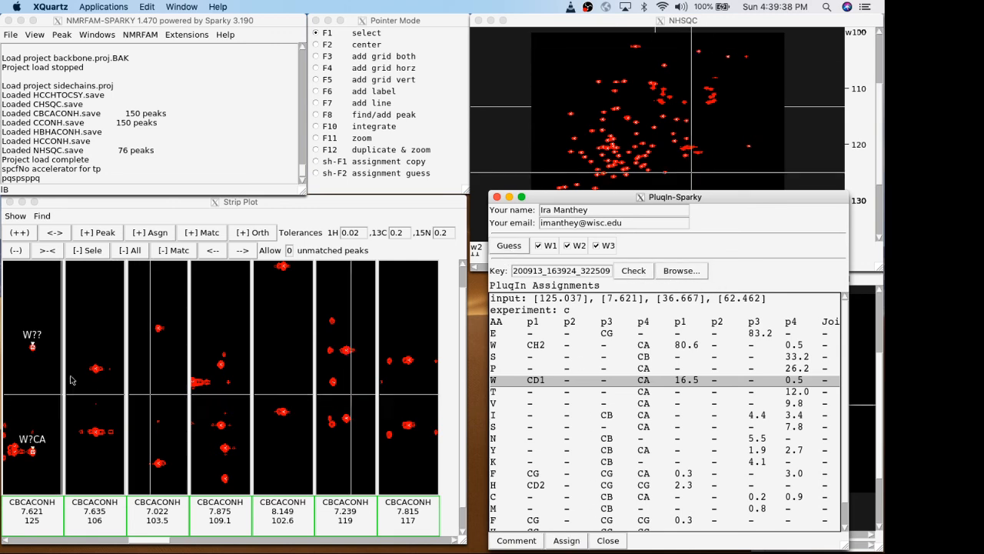
Select the two peaks in the 7.635/106 strip, submit a guess using W1, W2 and W3, and retrieve its results.
{"action": "left_click_drag", "start_coordinate": [105, 452], "coordinate": [87, 341]}
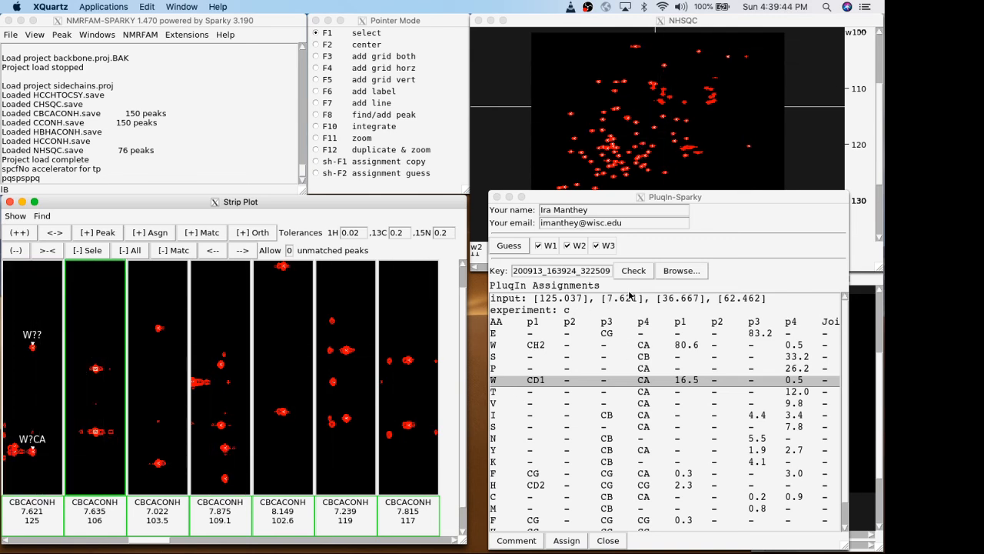
{"action": "left_click", "coordinate": [505, 248]}
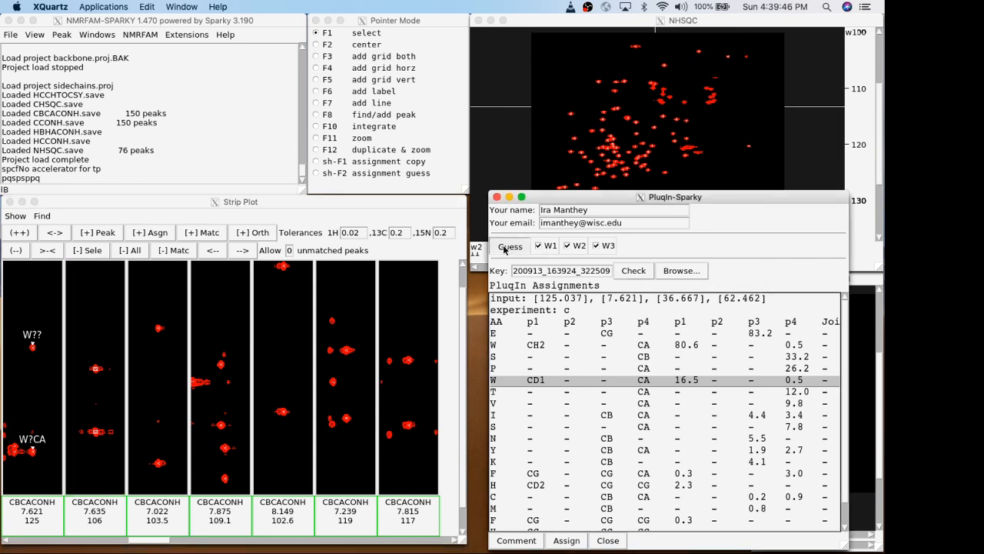
{"action": "left_click", "coordinate": [505, 248]}
{"action": "left_click", "coordinate": [152, 144]}
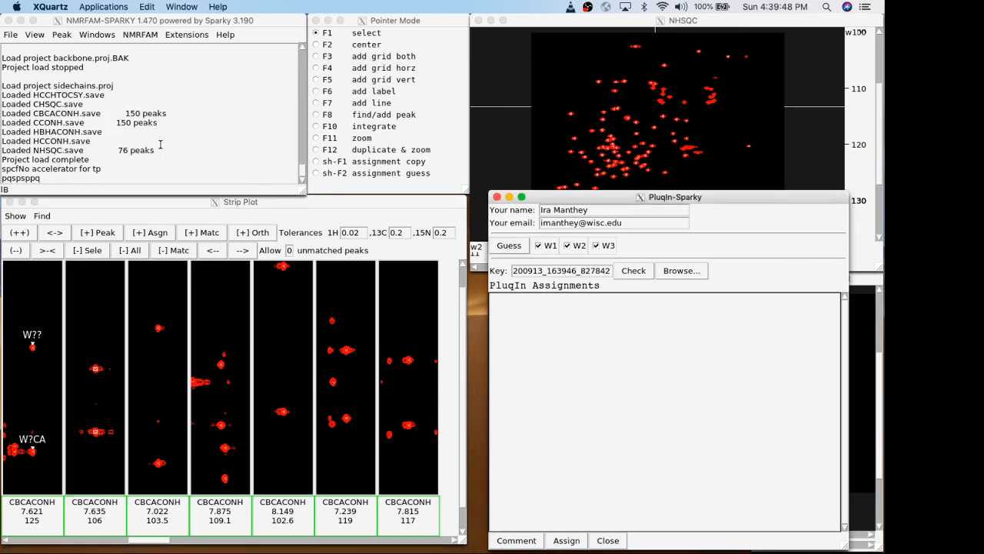
{"action": "left_click", "coordinate": [633, 276]}
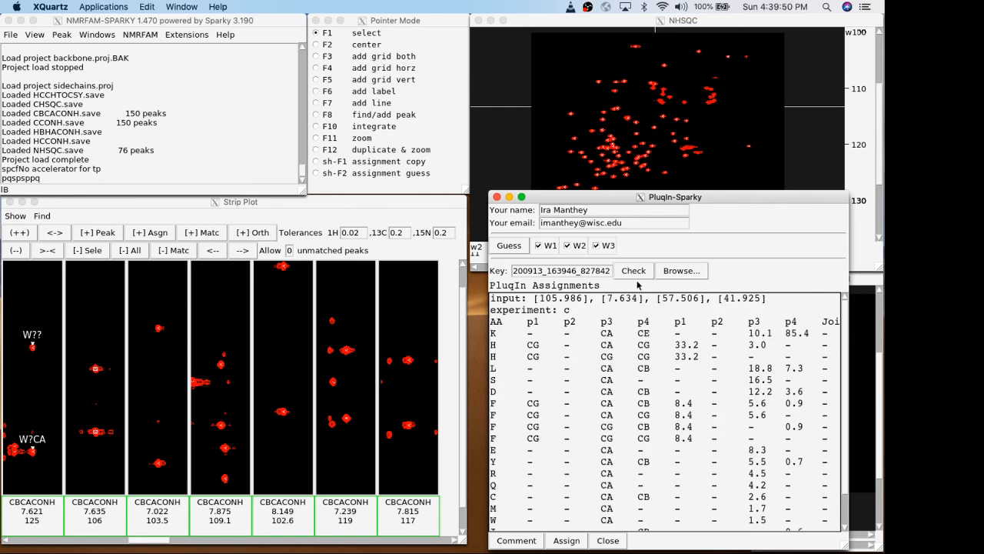
Narrow the PluqIn-Sparky window slightly and place it directly beside the Strip Plot window.
{"action": "left_click_drag", "start_coordinate": [797, 201], "coordinate": [538, 87]}
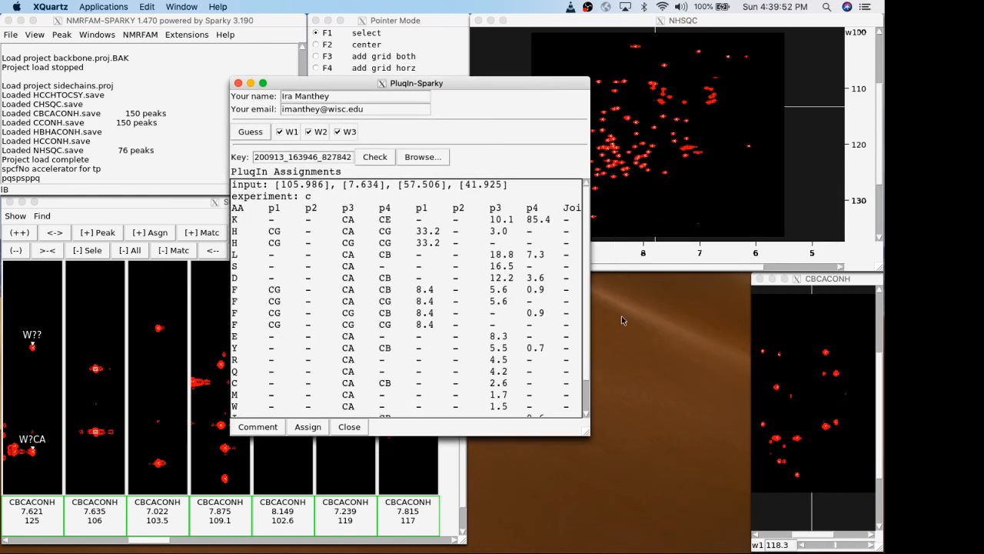
{"action": "mouse_move", "coordinate": [585, 437]}
{"action": "left_mouse_down"}
{"action": "mouse_move", "coordinate": [724, 434]}
{"action": "mouse_move", "coordinate": [540, 432]}
{"action": "mouse_move", "coordinate": [566, 439]}
{"action": "left_mouse_up"}
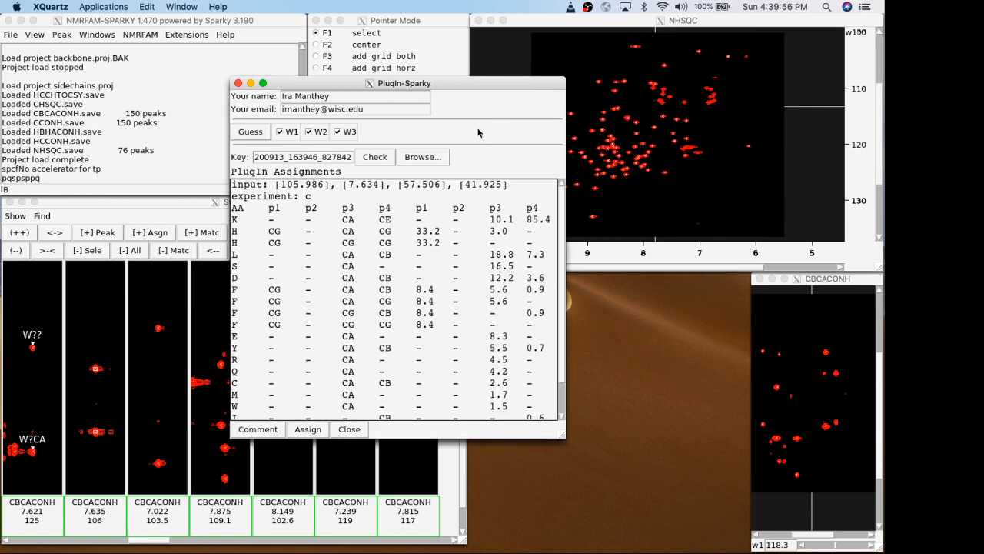
{"action": "left_click_drag", "start_coordinate": [464, 86], "coordinate": [705, 204]}
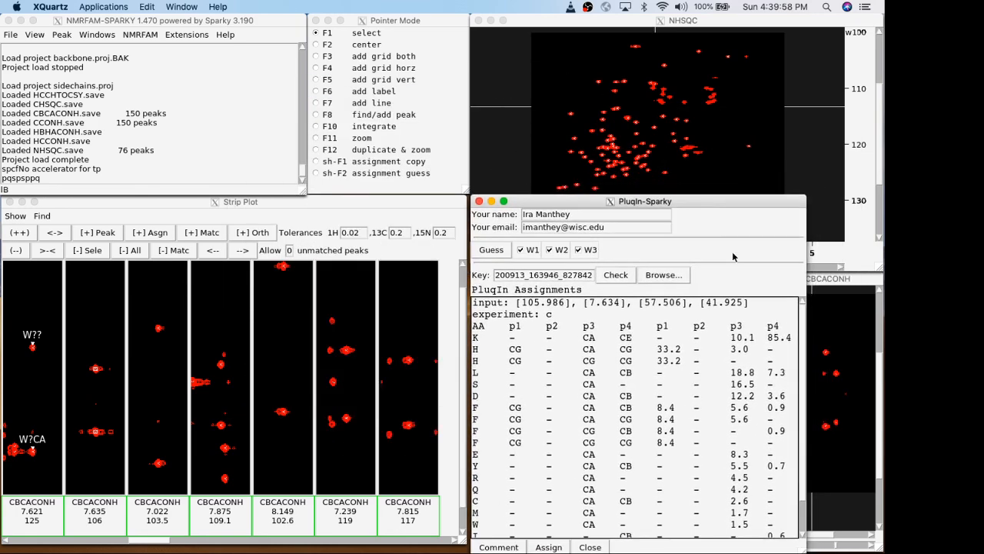